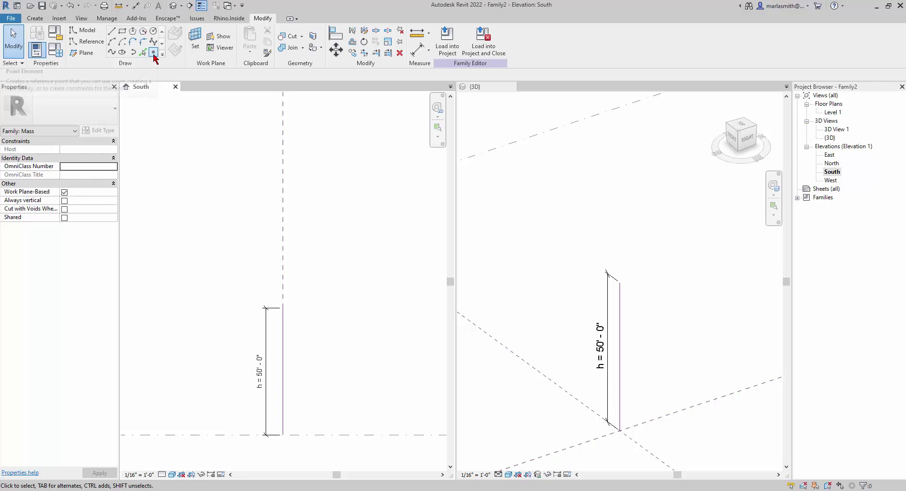
Start the Point Element tool in the {3D} view with Draw on Face placement.
click(154, 53)
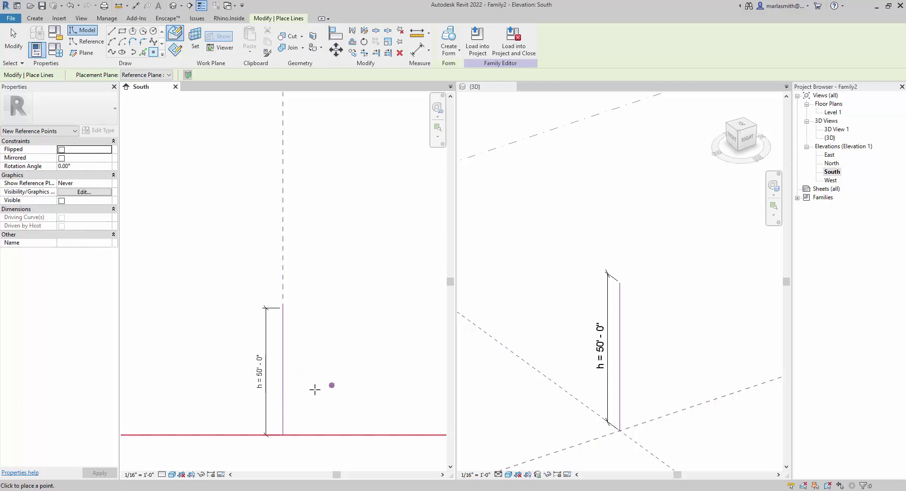
click(574, 349)
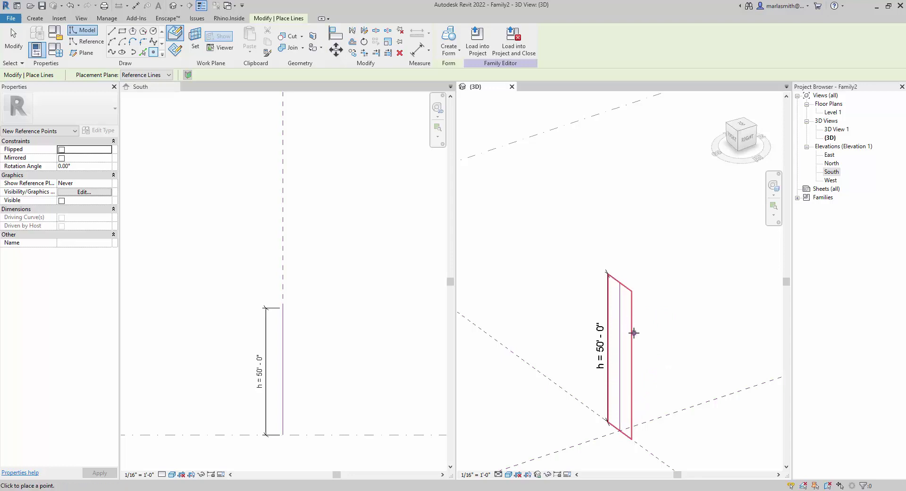
click(176, 35)
click(175, 49)
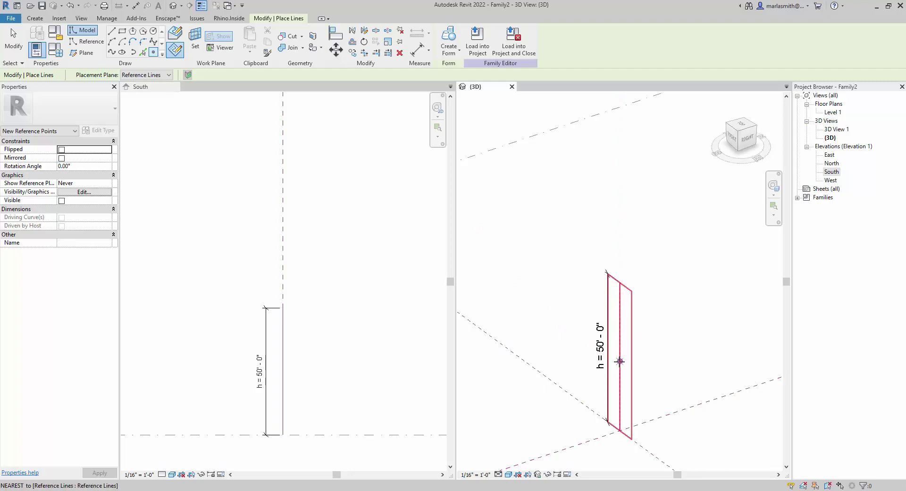
click(614, 308)
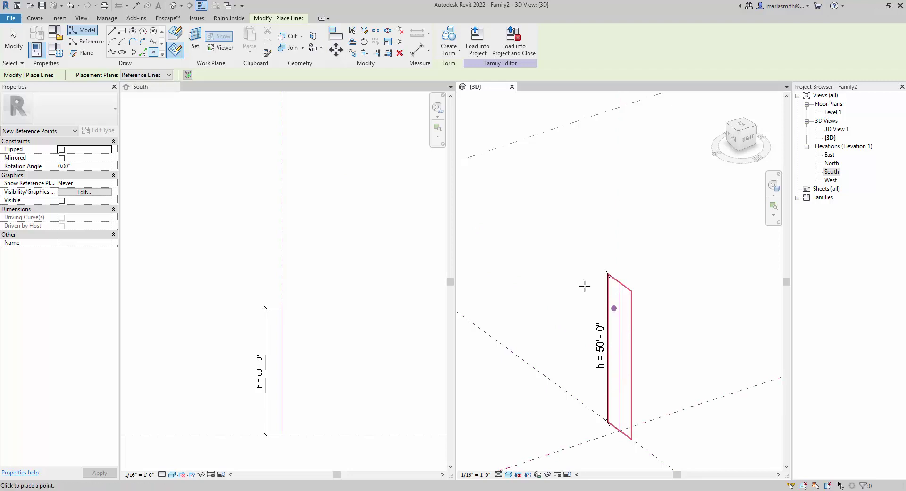
click(180, 39)
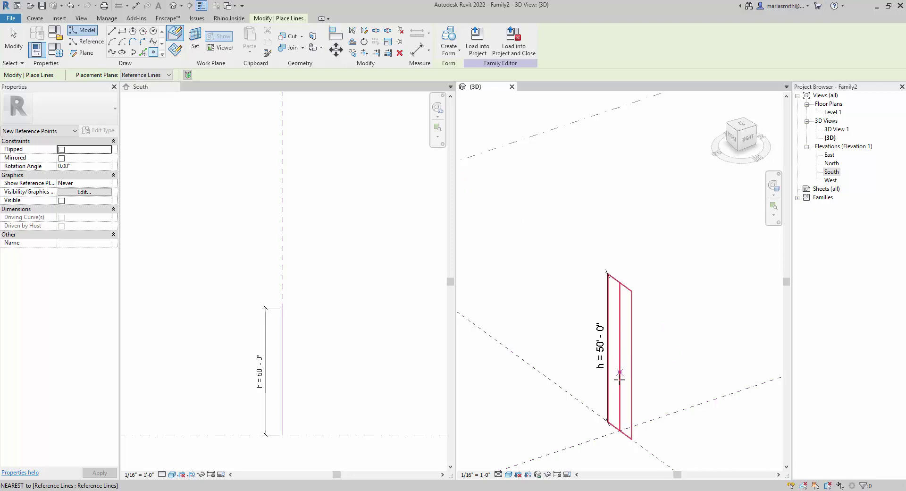
Place three reference points along the 50' line: low, middle and near the top.
click(620, 403)
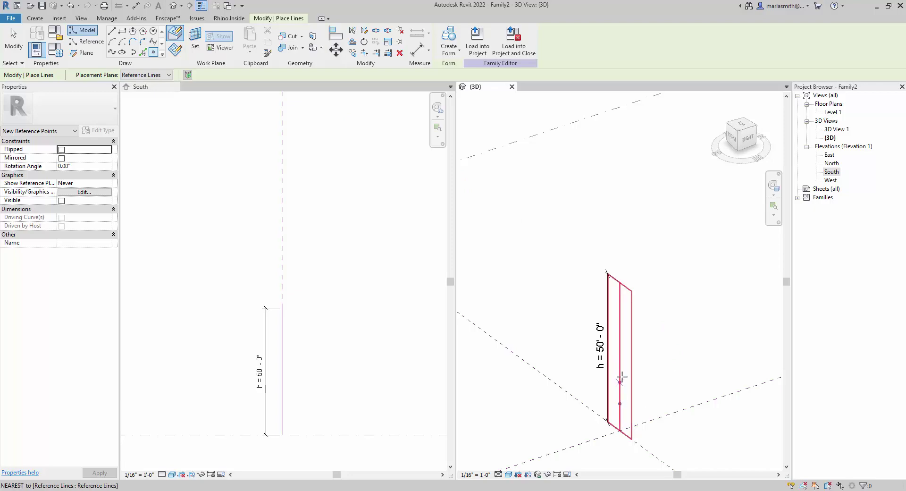
click(619, 348)
click(620, 300)
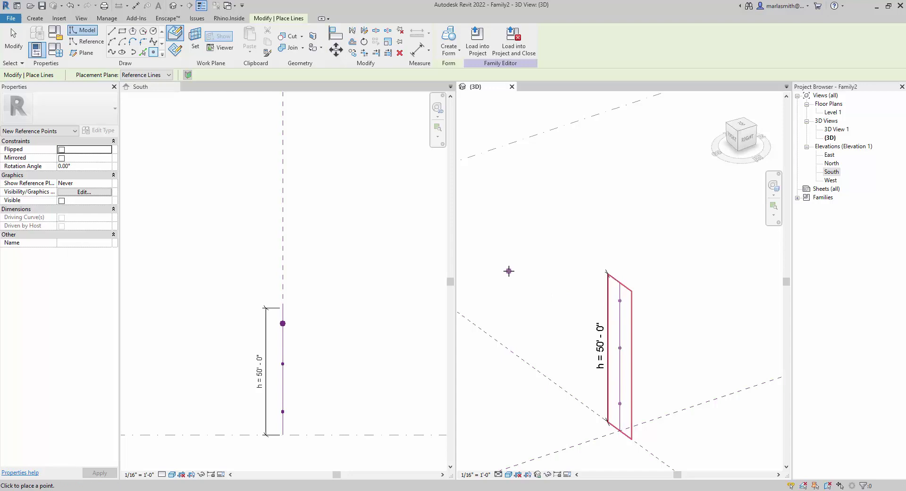
key(Escape)
key(Escape)
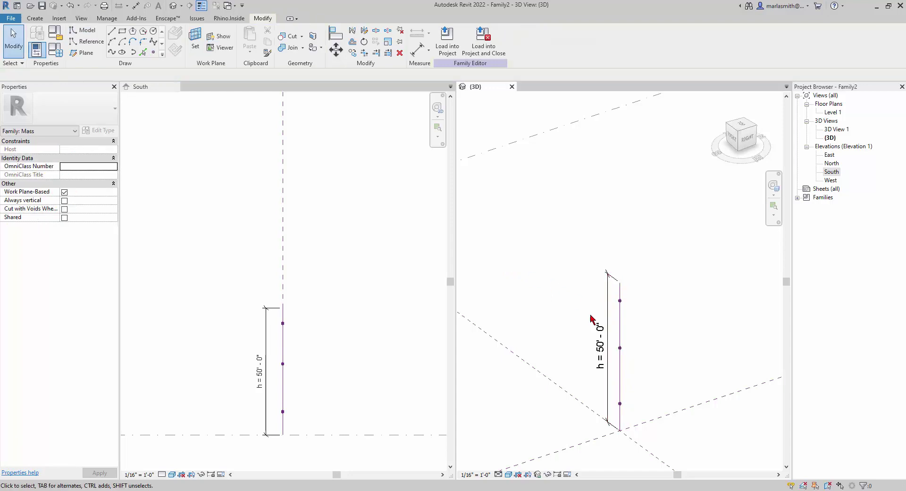
click(621, 349)
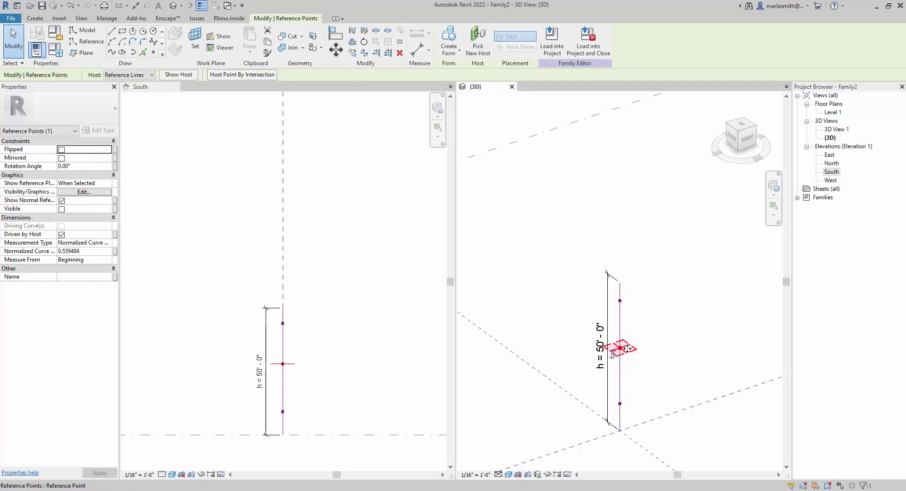
drag(627, 349, 661, 375)
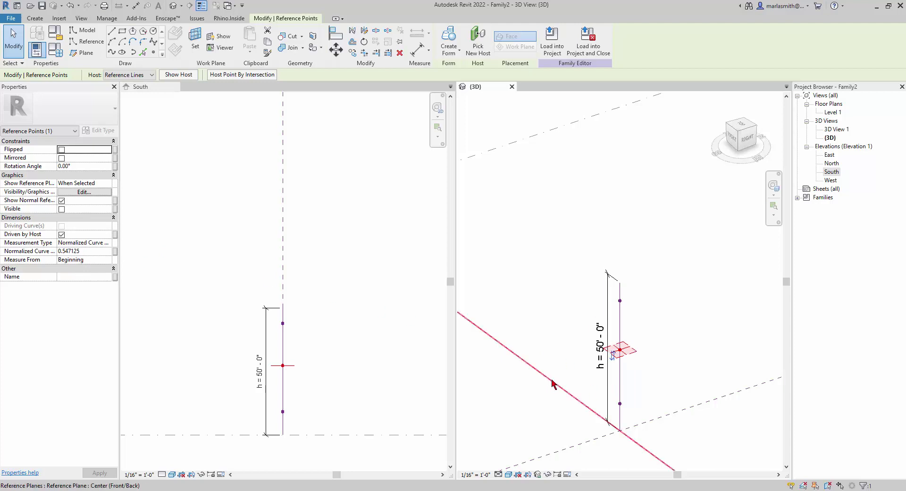
click(641, 325)
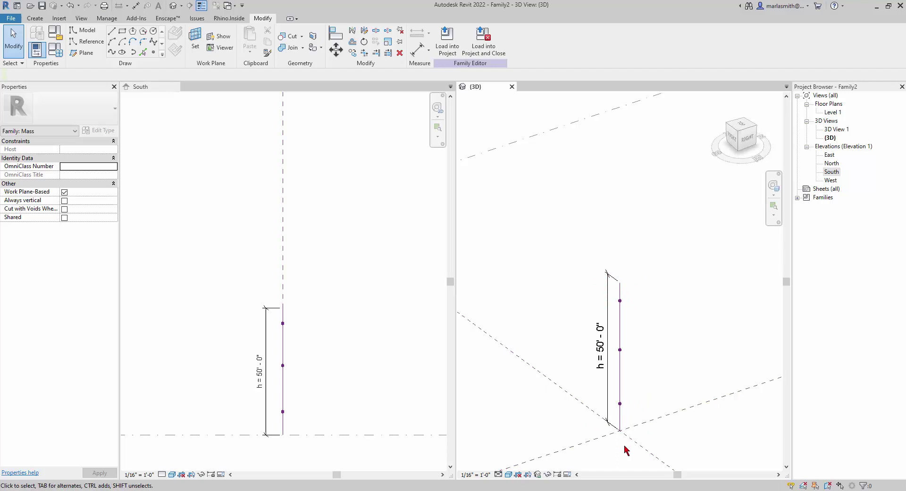
Draw a rectangular reference-line loop on the lowest reference point's work plane.
scroll(625, 447, up, 3)
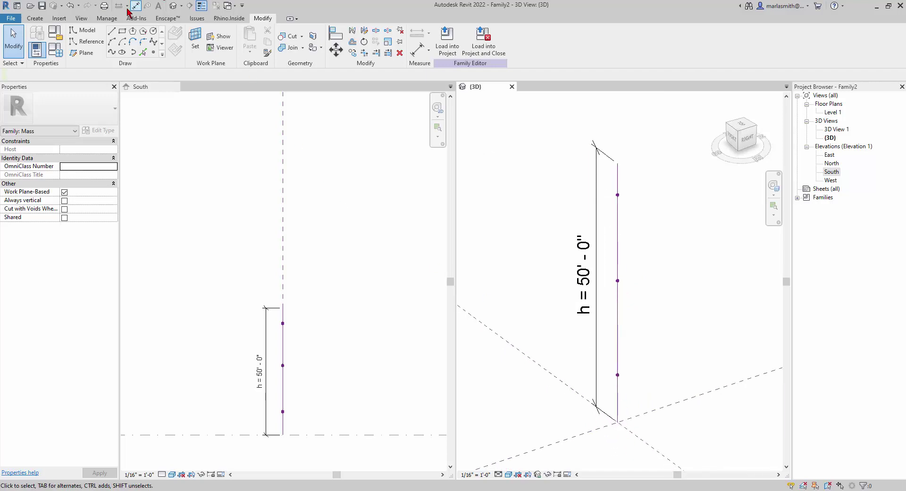
click(85, 42)
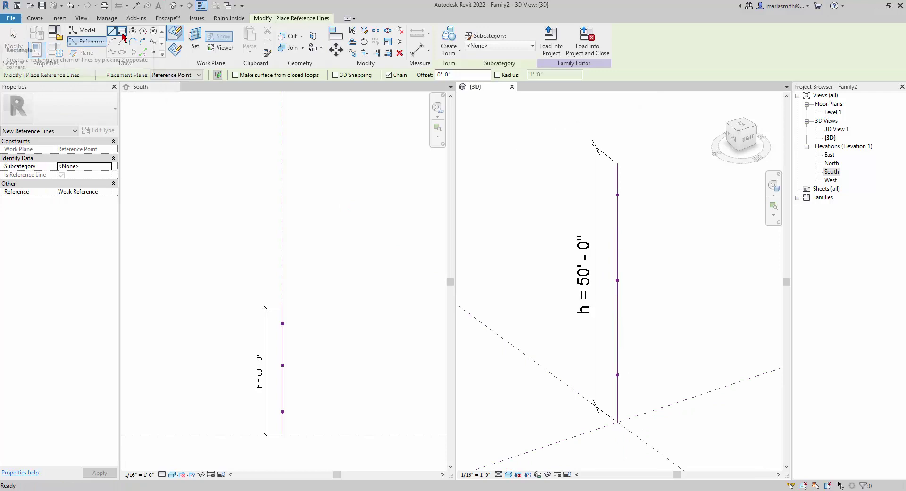
click(122, 35)
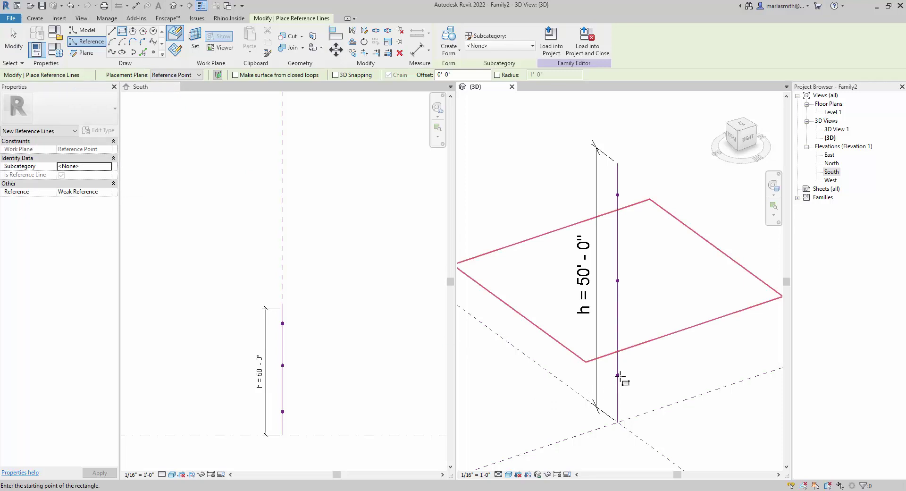
click(195, 38)
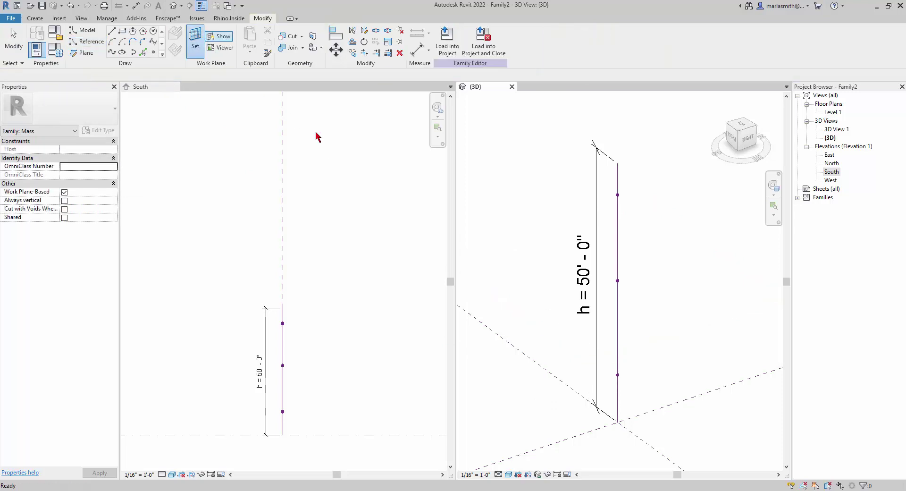
click(618, 375)
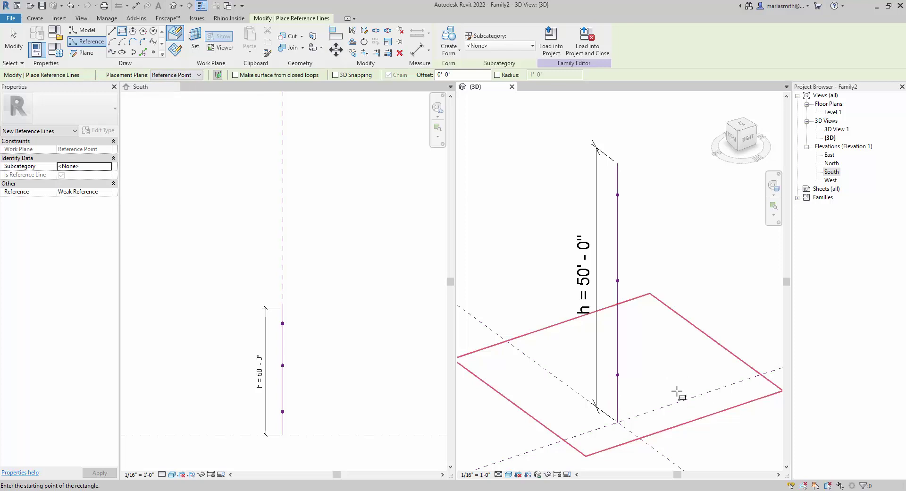
click(677, 390)
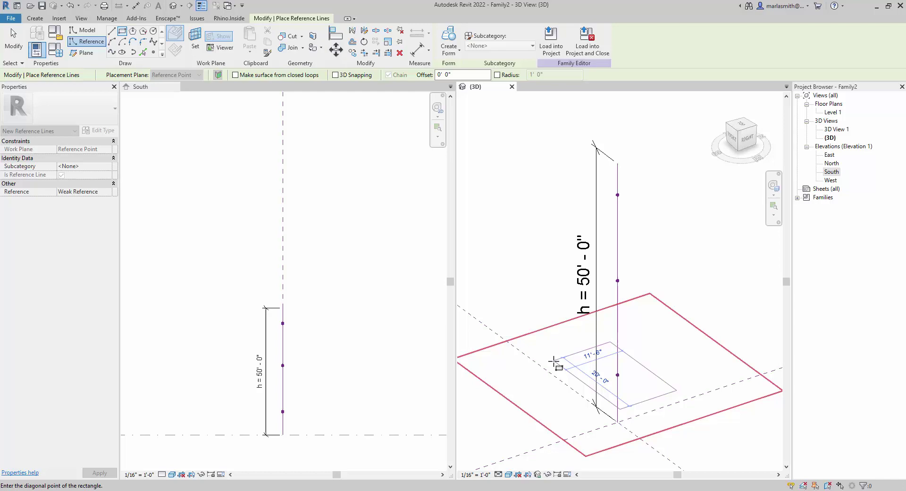
click(555, 363)
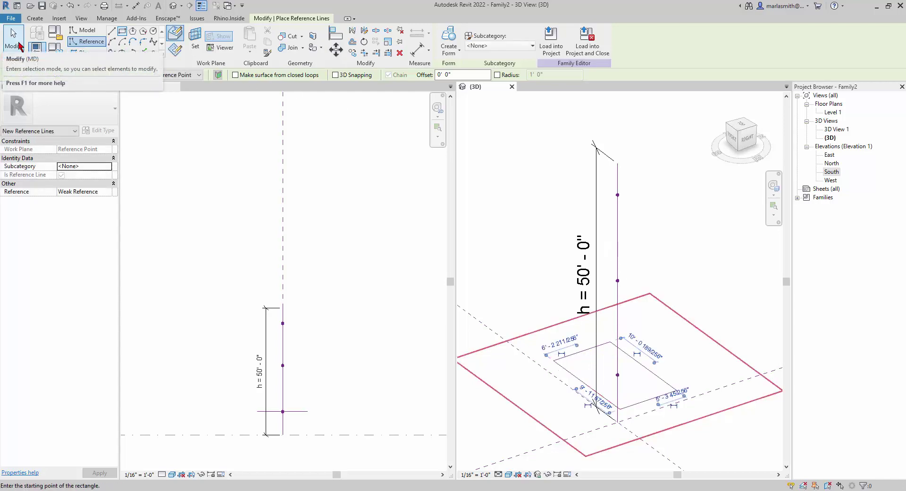
click(14, 42)
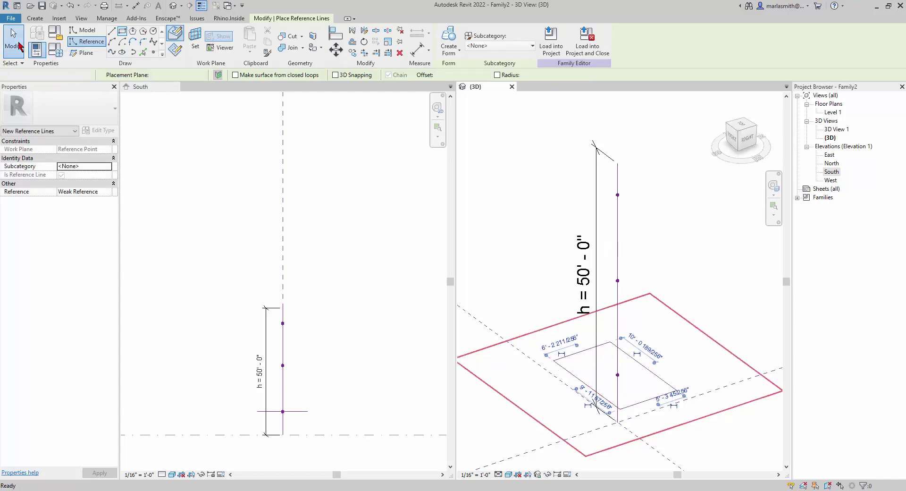
Drag the lowest reference point slightly along the line, carrying its rectangle with it.
click(618, 375)
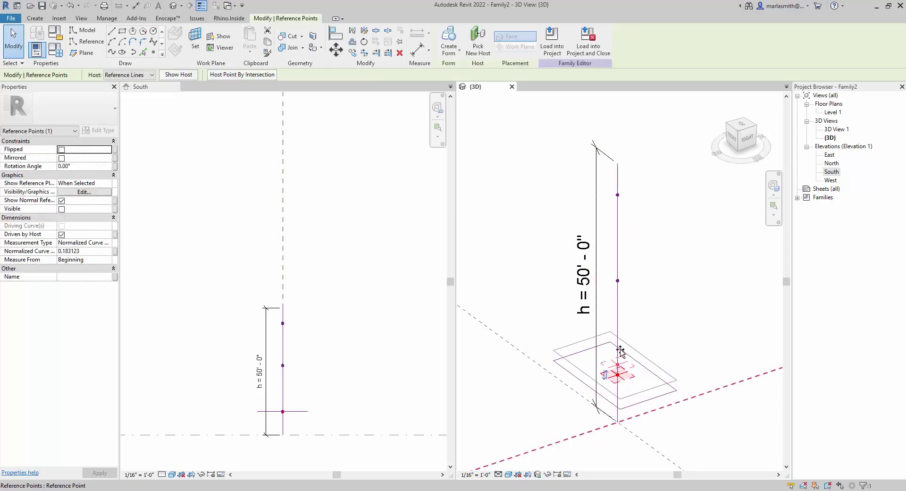
drag(620, 351, 633, 373)
click(684, 338)
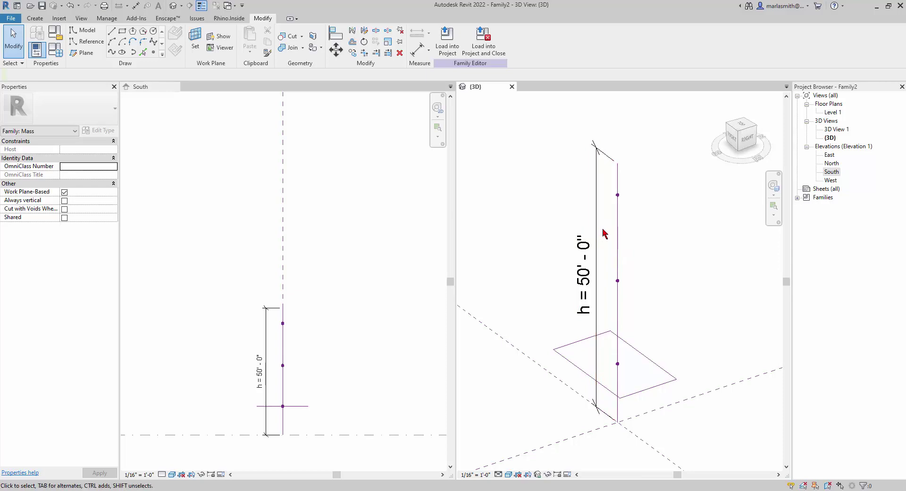
Tab-select the rectangle's four reference lines as one chain, then clear the selection.
key(Tab)
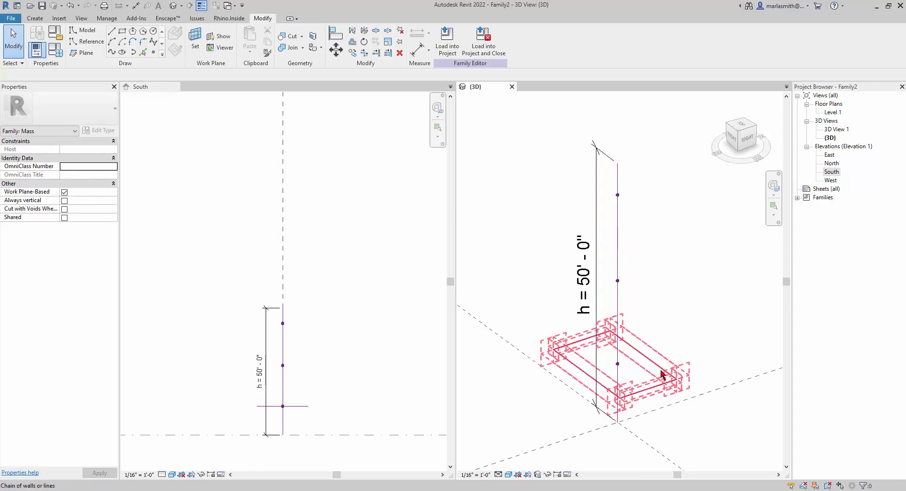
click(662, 375)
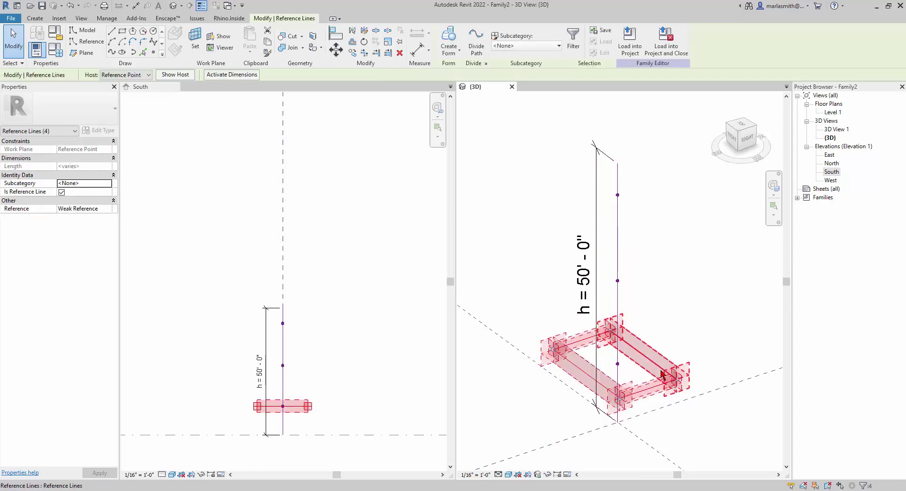
click(702, 320)
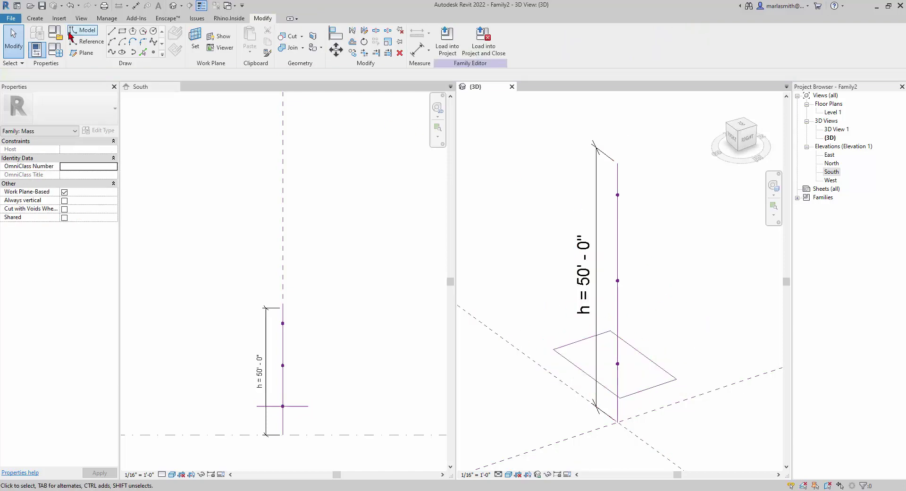
click(35, 19)
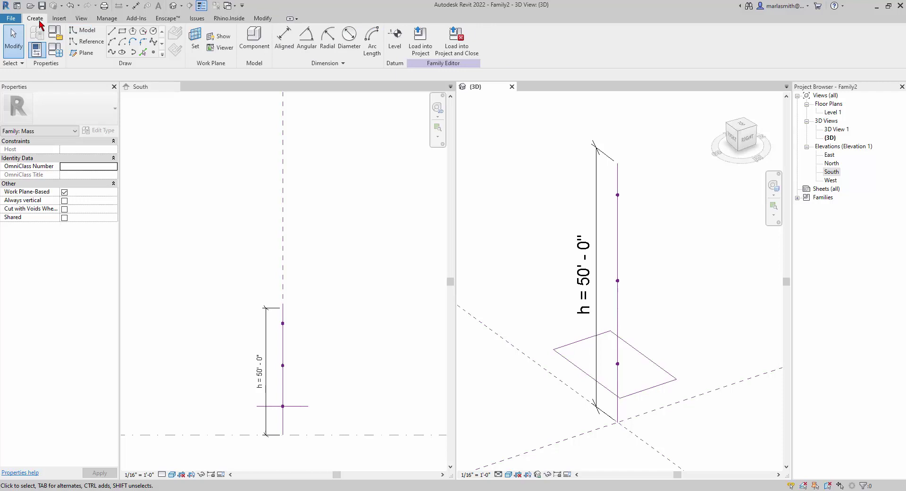
Add an EQ aligned dimension edge–point–edge across the rectangle, plus the 19' - 10 17/32" overall.
click(285, 48)
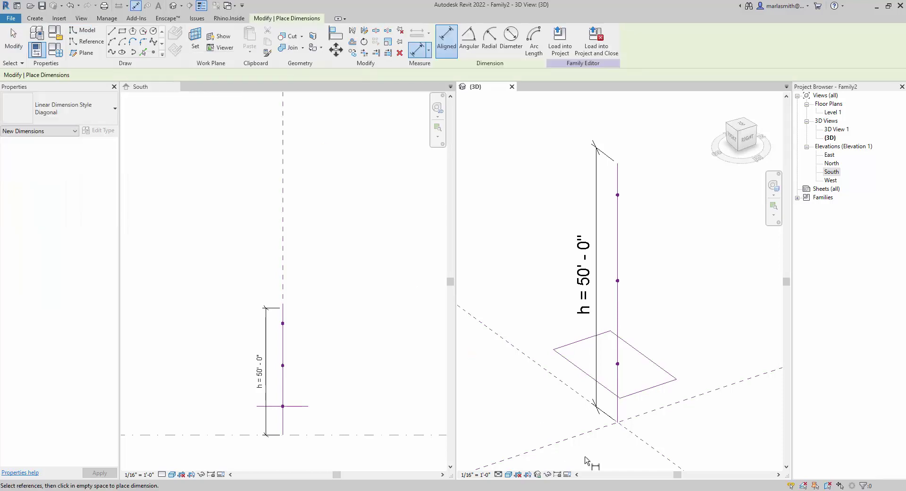
click(655, 389)
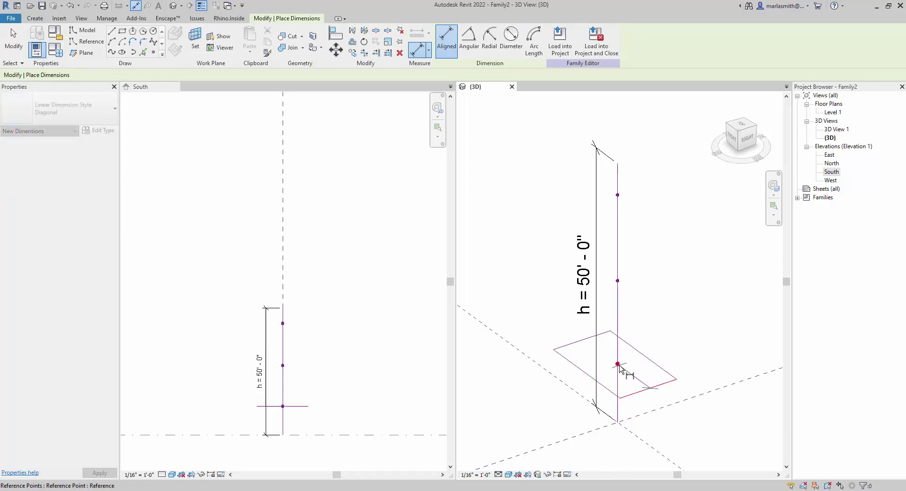
click(618, 364)
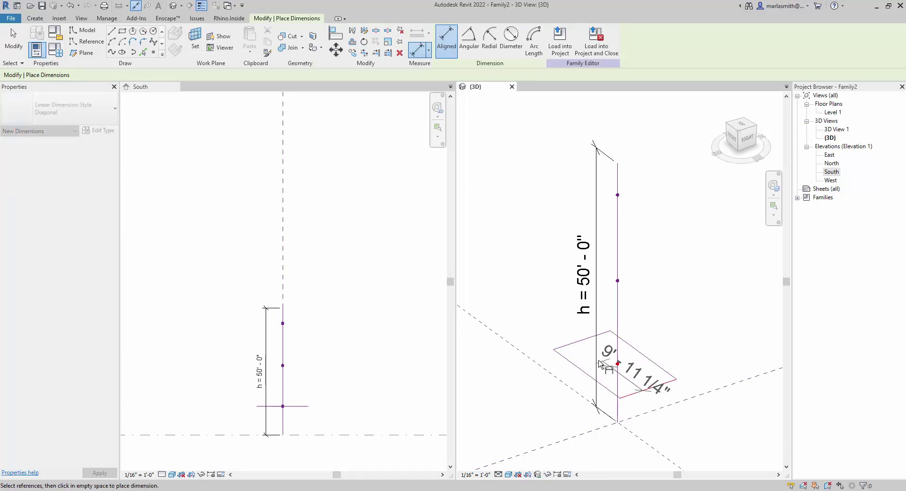
click(580, 347)
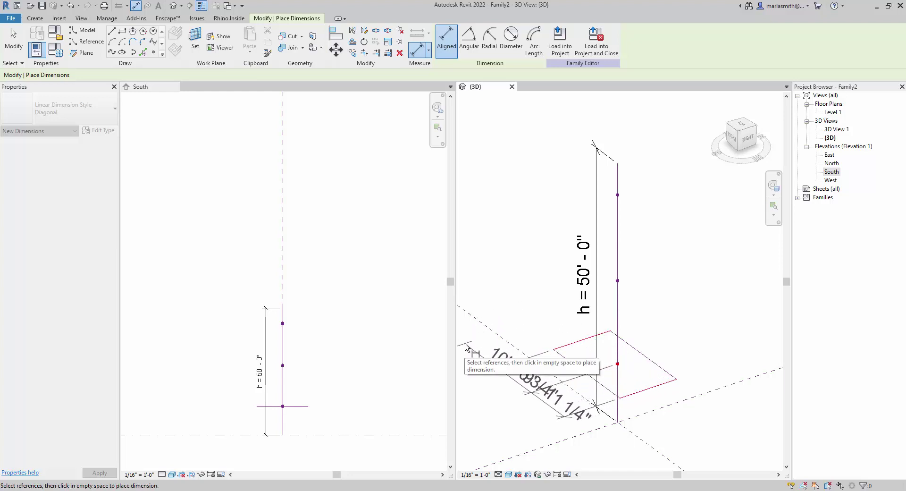
click(466, 347)
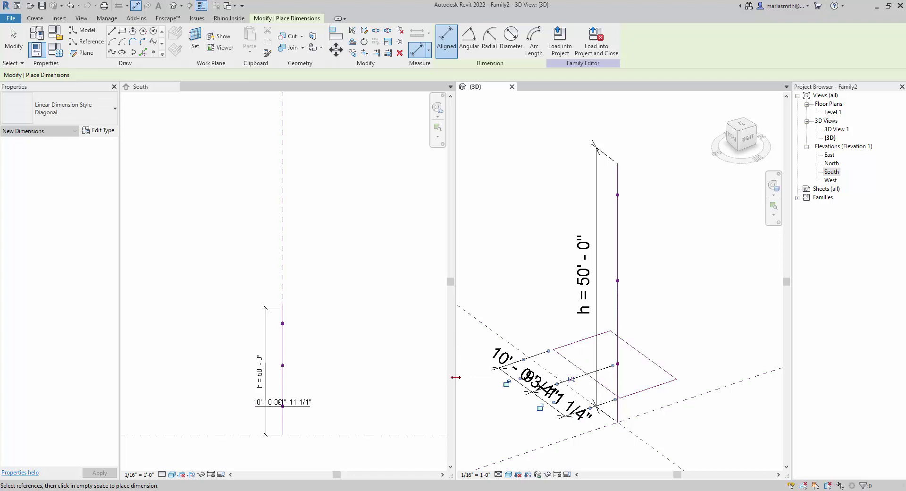
click(572, 380)
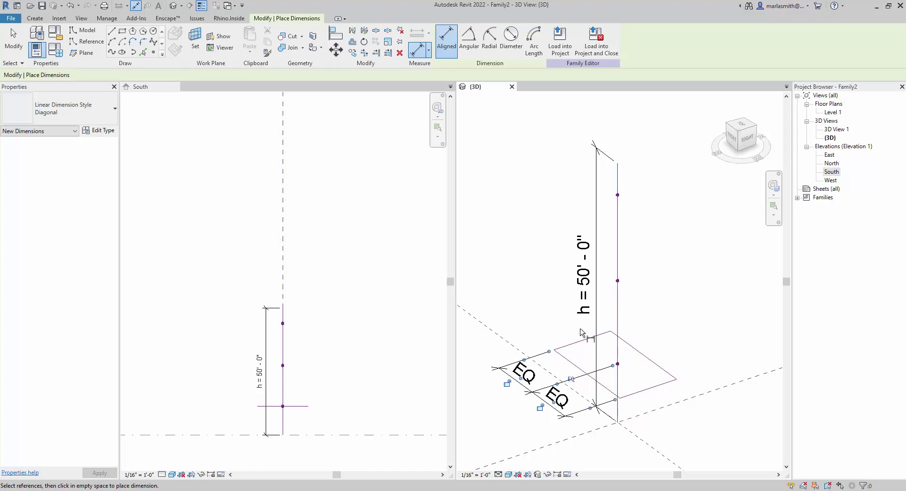
click(653, 386)
click(583, 339)
scroll(584, 351, down, 1)
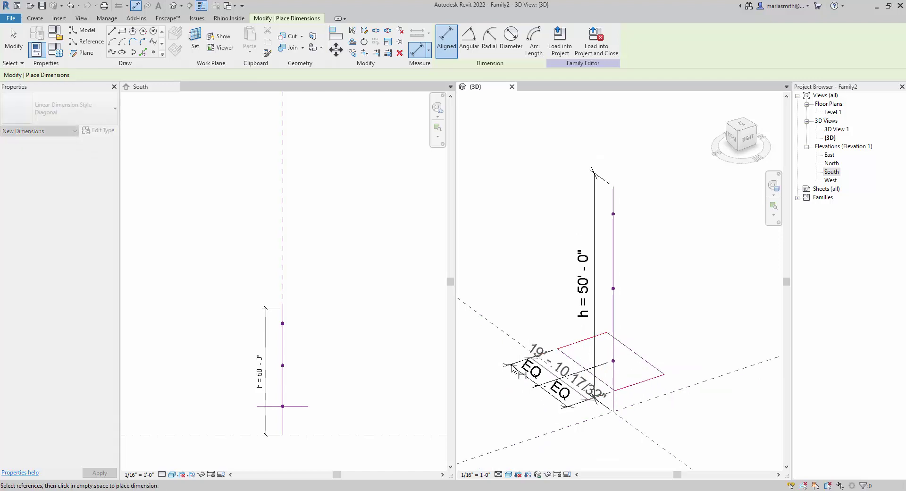
click(472, 388)
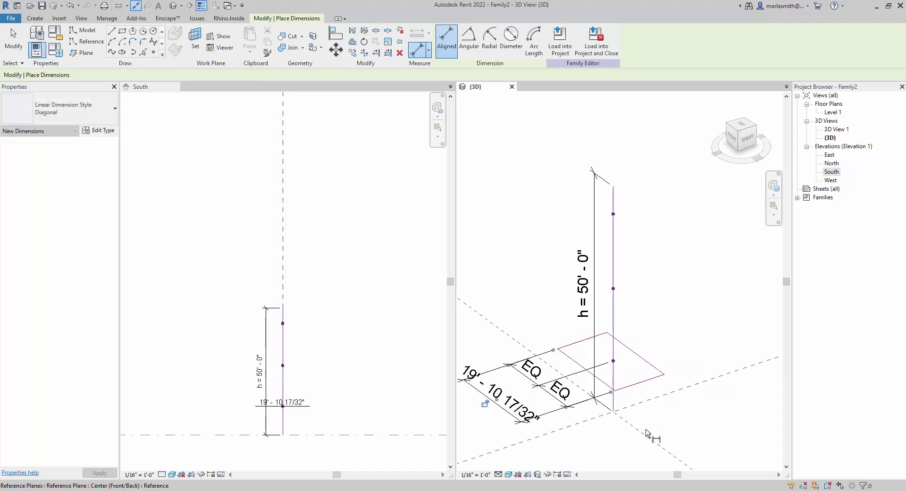
Add an EQ dimension in the other direction plus the 10' - 6 11/32" overall depth.
click(596, 377)
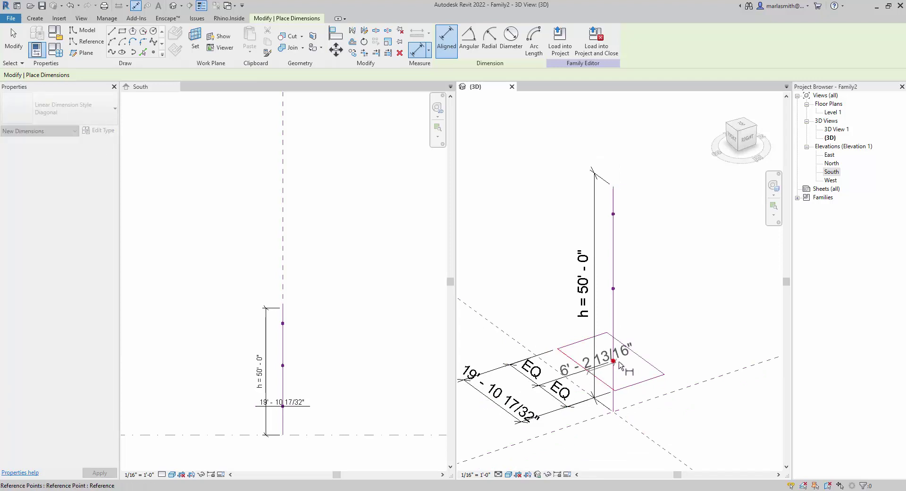
click(616, 361)
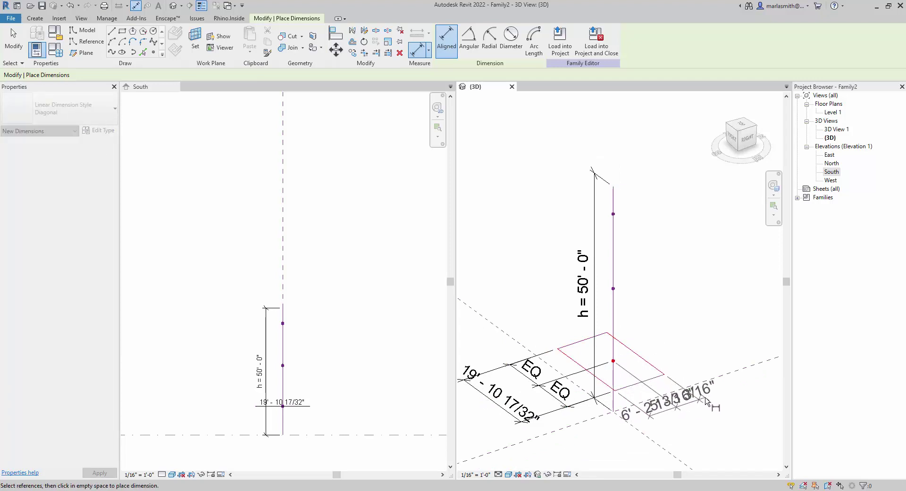
click(694, 402)
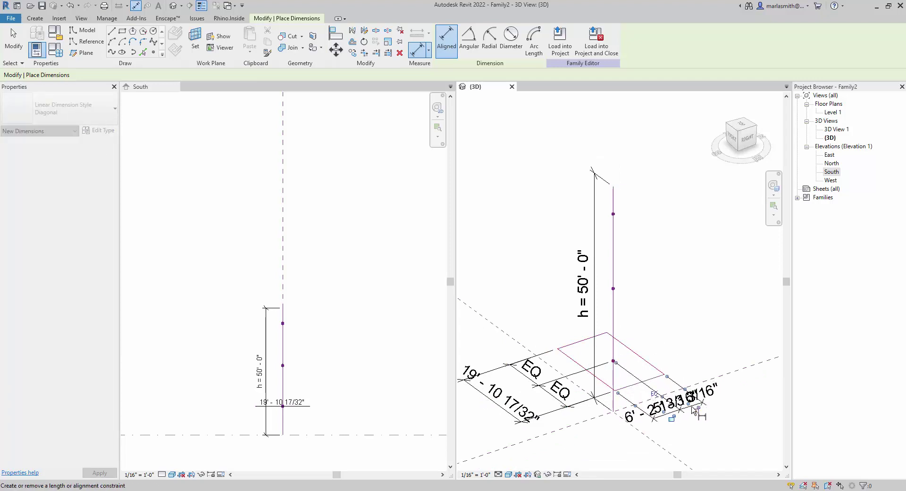
click(655, 395)
click(650, 367)
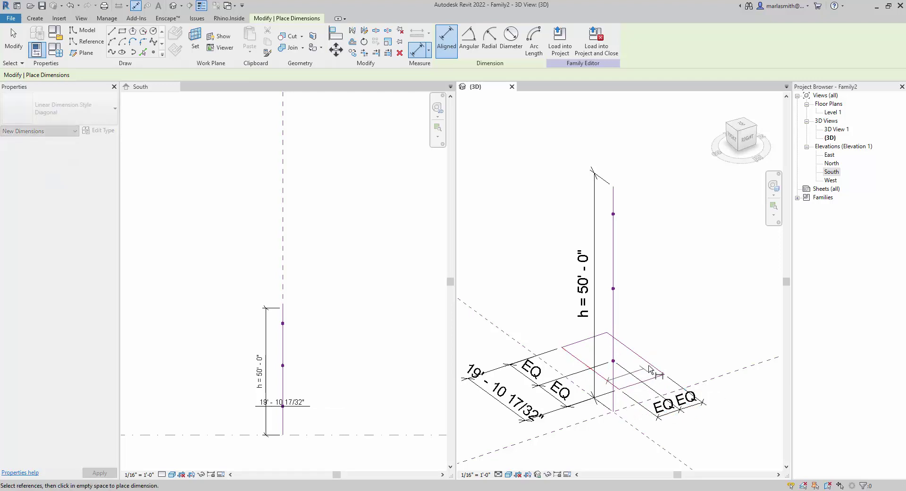
click(606, 380)
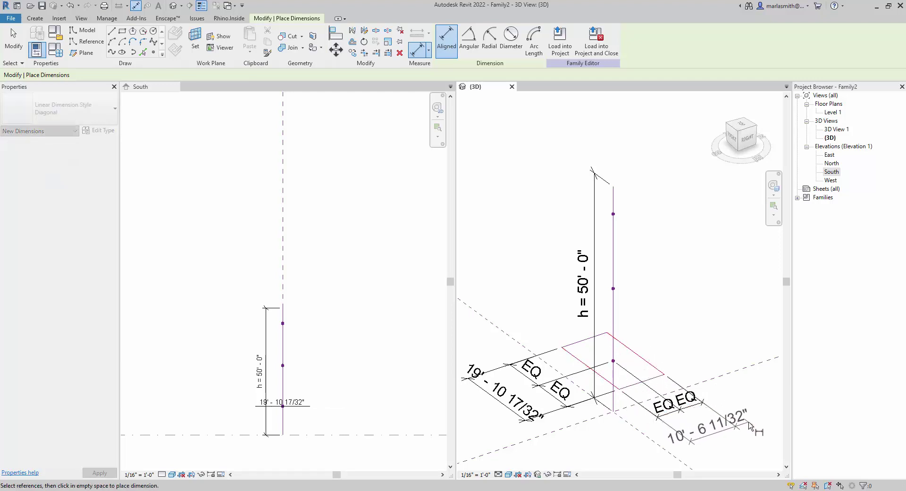
click(749, 425)
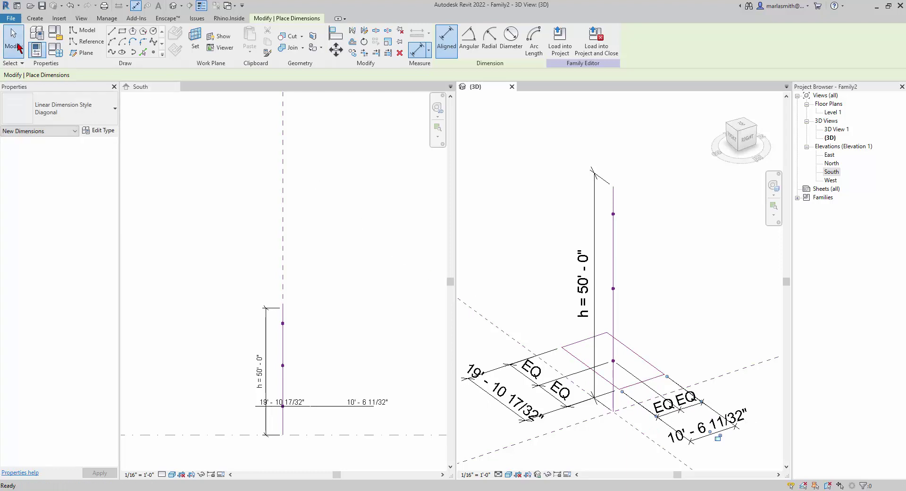
Label the 19' - 10 17/32" dimension as parameter w1 and the 10' - 6 11/32" one as d1.
click(13, 40)
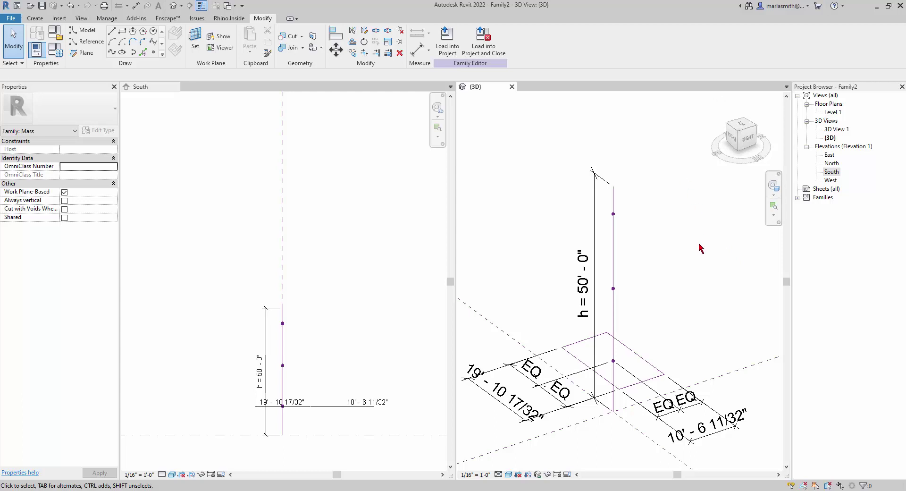
click(485, 397)
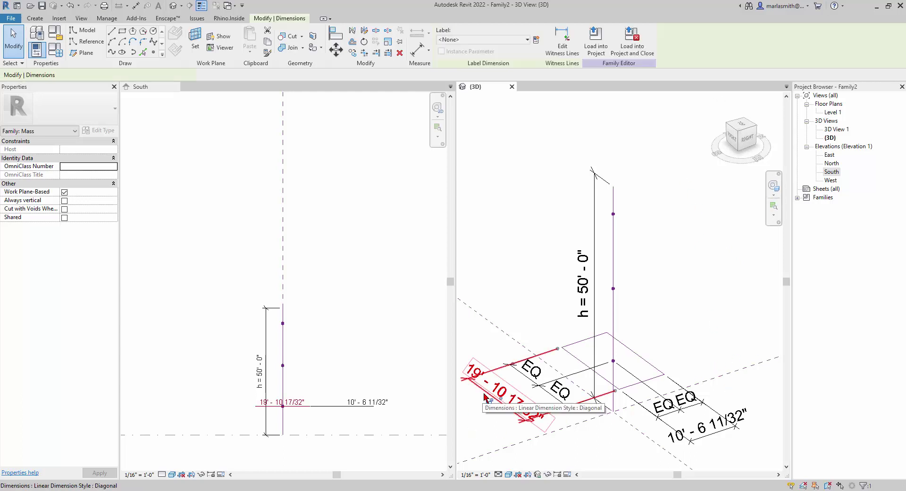
click(538, 41)
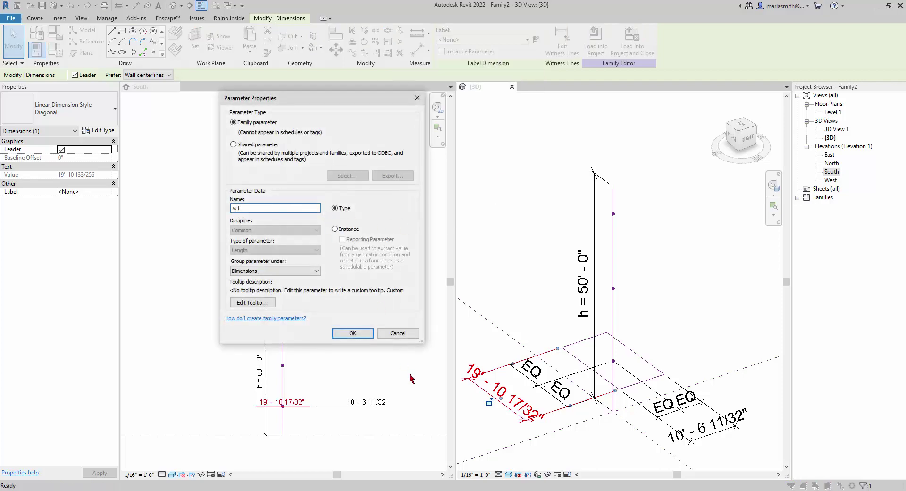
click(353, 333)
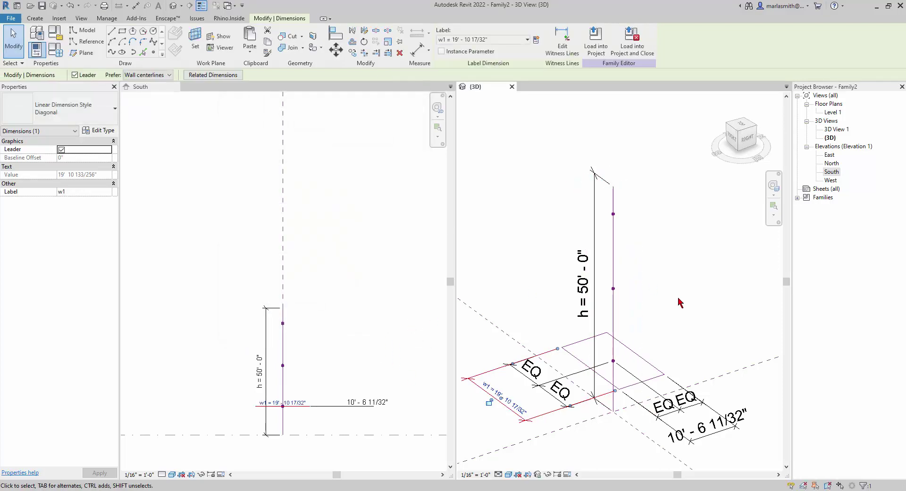
click(712, 442)
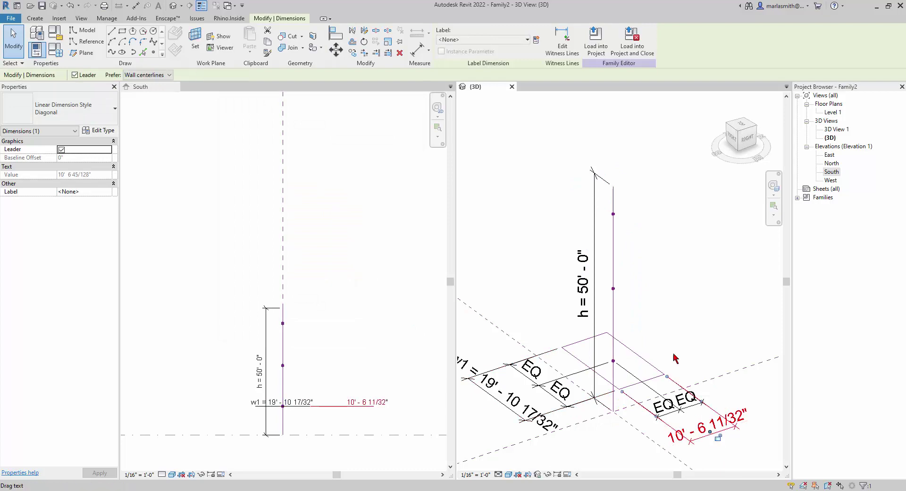
click(536, 40)
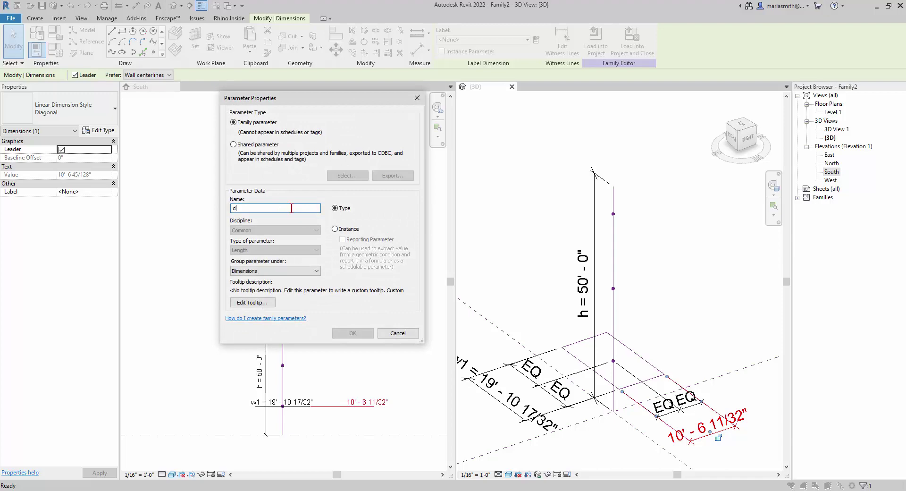
click(353, 333)
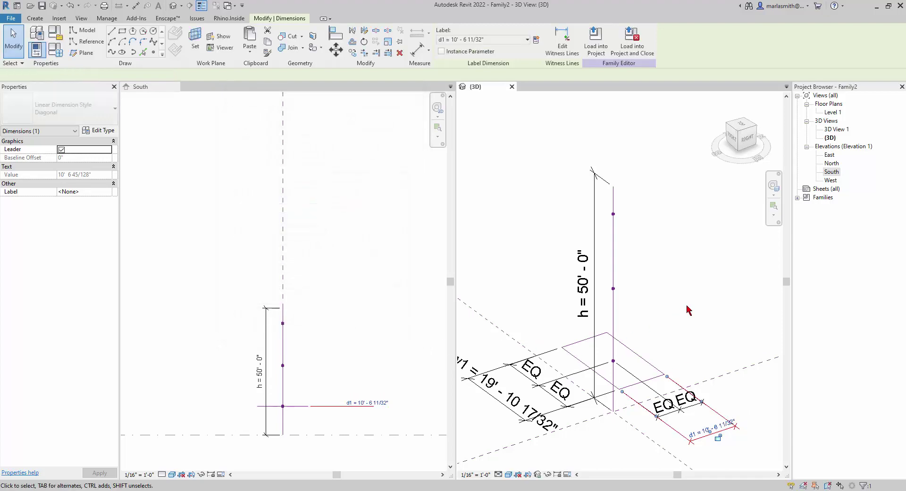
click(619, 312)
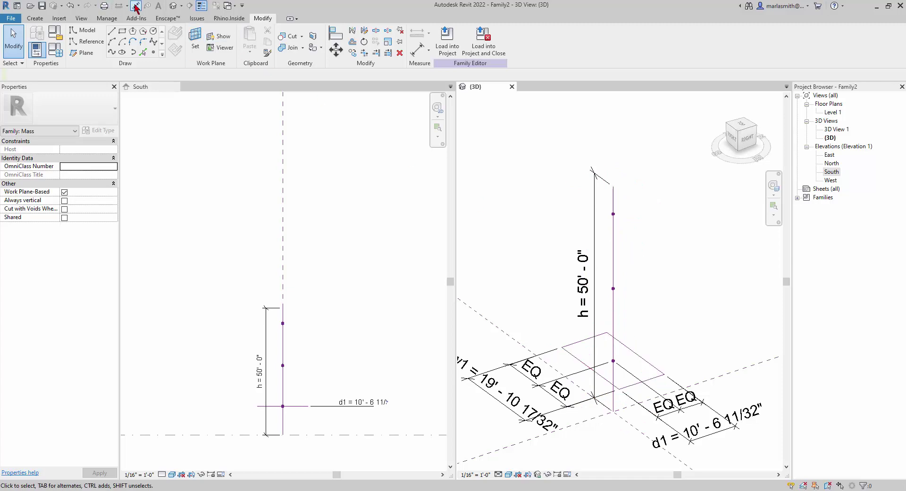
Draw a second reference-line rectangle hosted on the middle reference point.
click(76, 43)
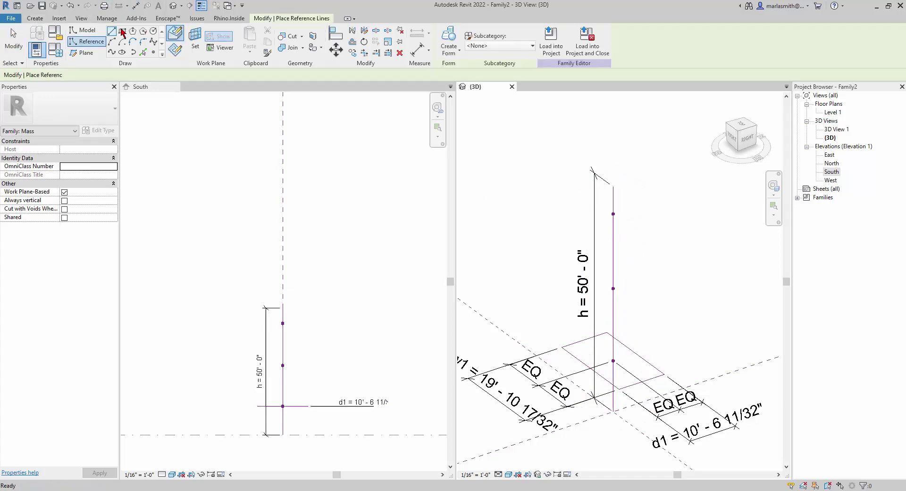
click(202, 45)
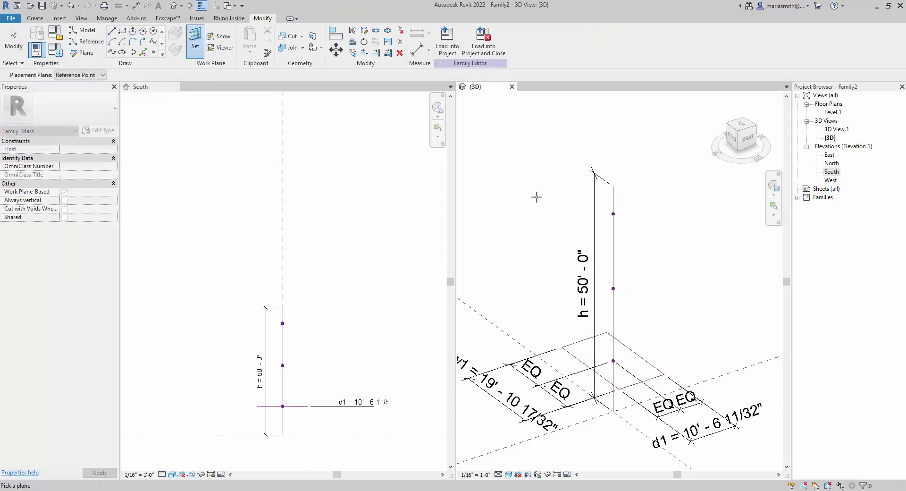
click(613, 288)
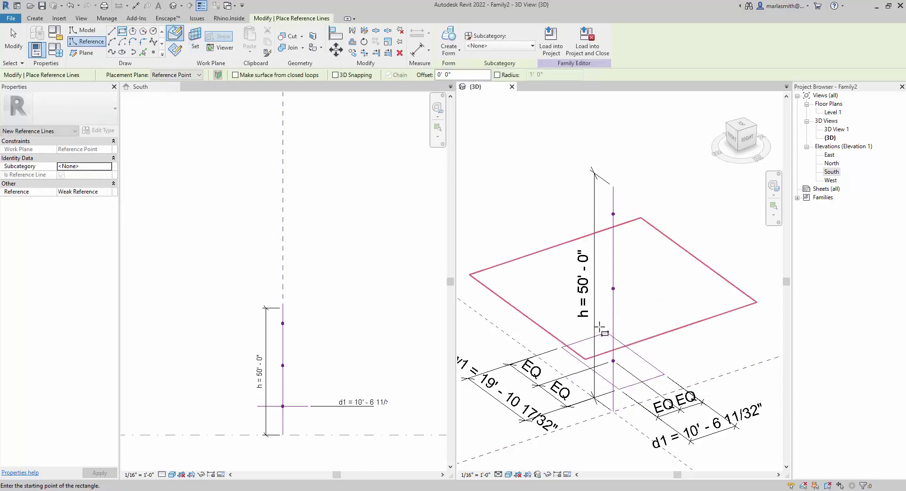
click(544, 284)
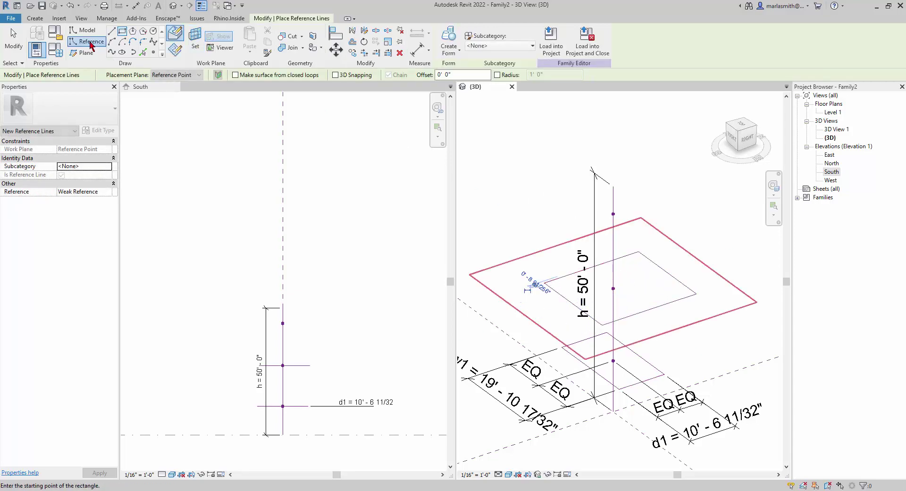
click(45, 18)
Center the middle rectangle on its point with EQ aligned dimensions in both directions.
click(283, 43)
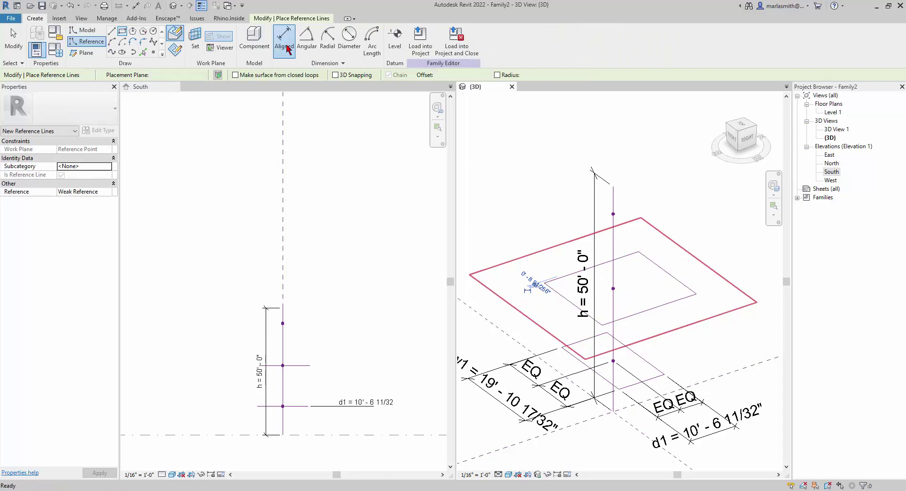
click(599, 279)
click(613, 289)
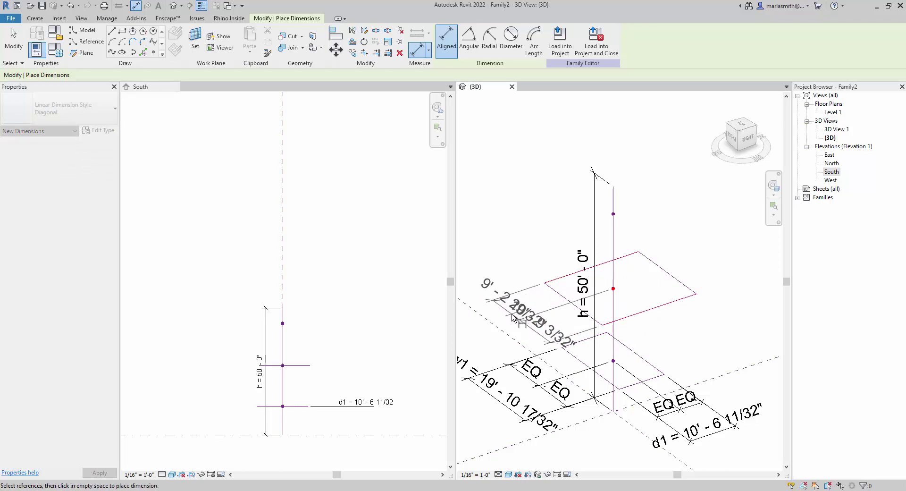
click(512, 320)
click(553, 308)
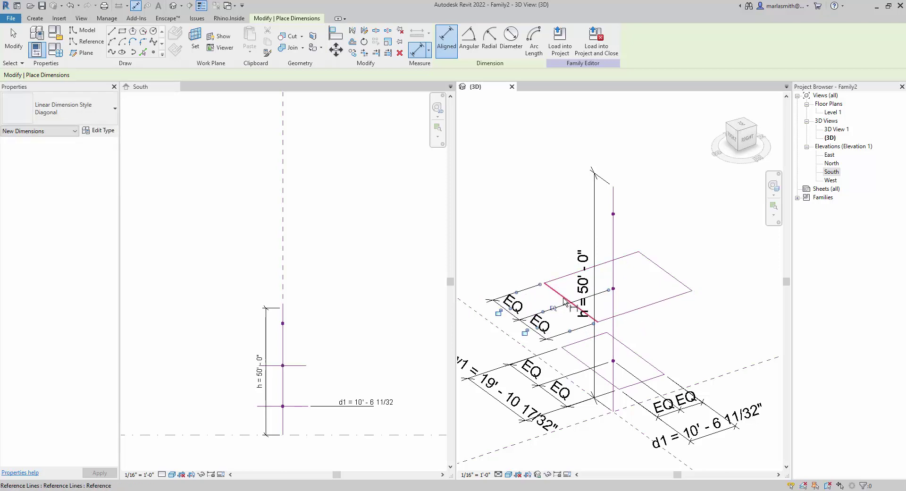
click(613, 295)
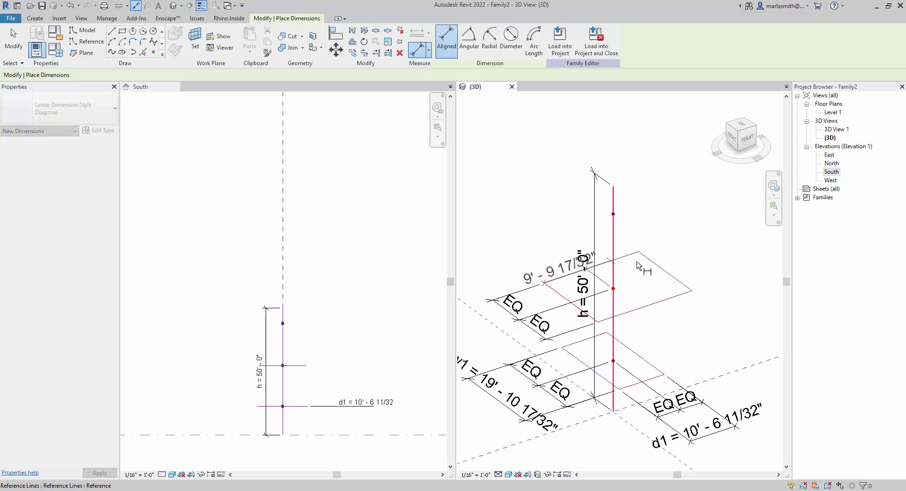
click(611, 265)
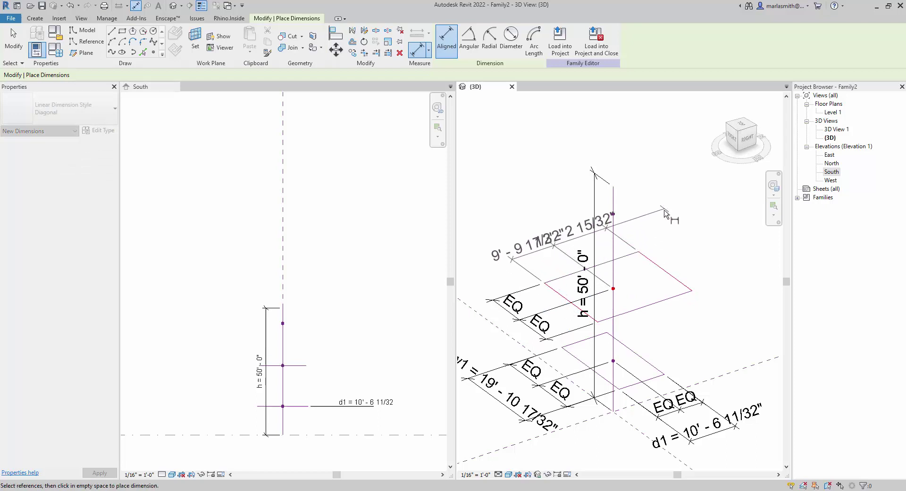
click(661, 215)
click(582, 243)
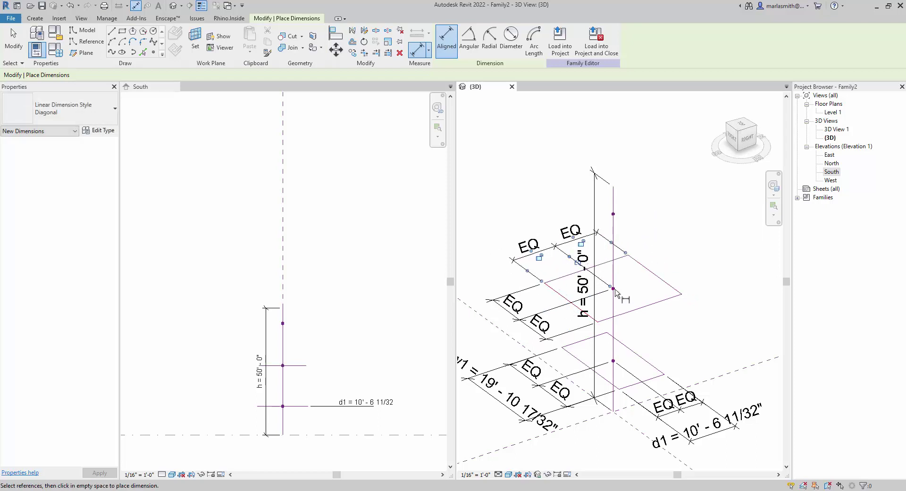
Add the middle rectangle's 19' - 7 1/32" and 18' - 5 13/16" overall dimensions.
click(571, 301)
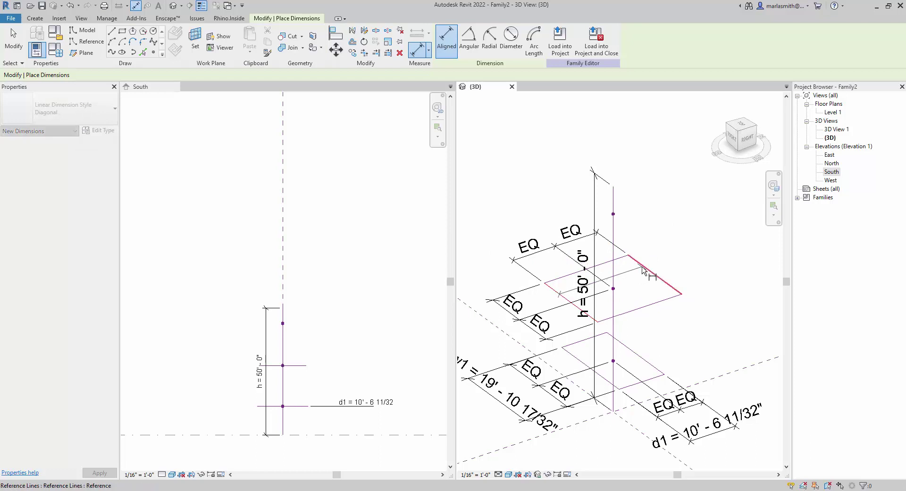
click(651, 202)
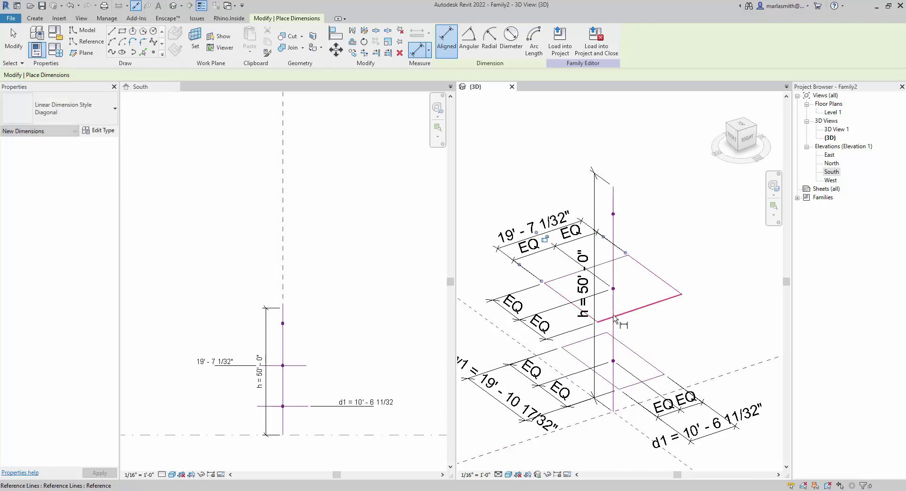
click(568, 279)
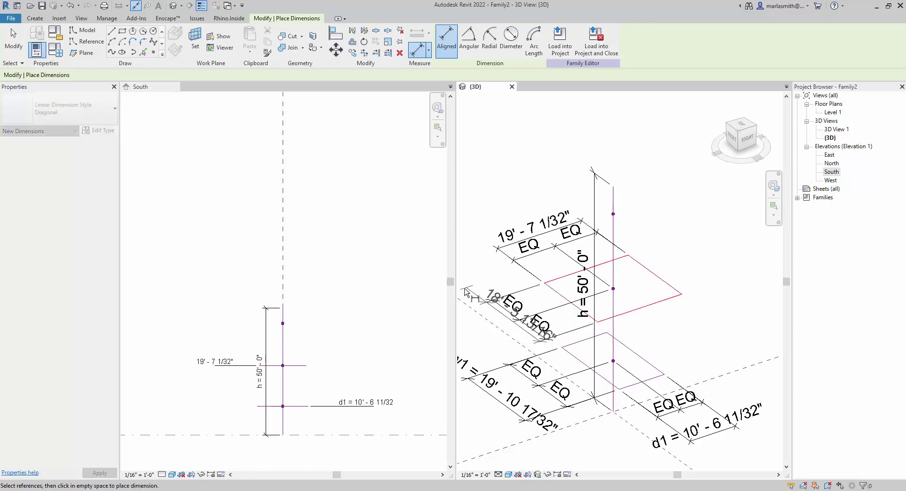
click(463, 308)
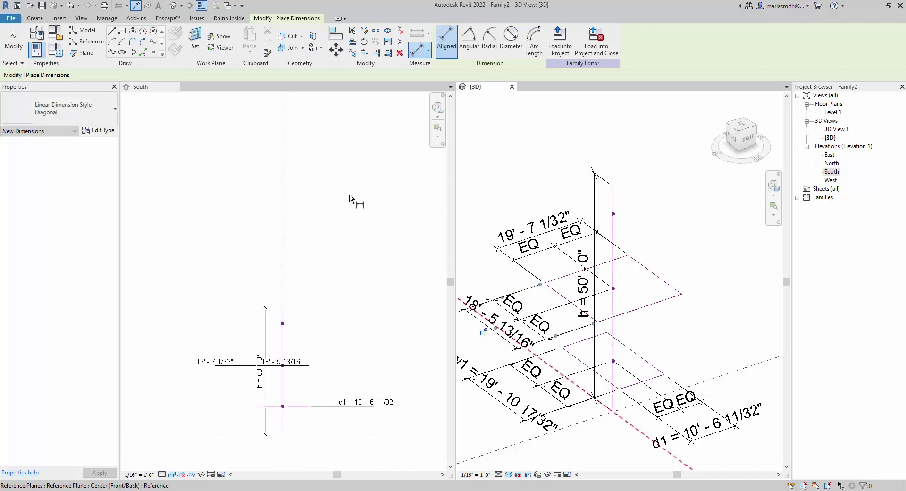
Draw a third reference-line rectangle hosted on the top reference point.
click(79, 42)
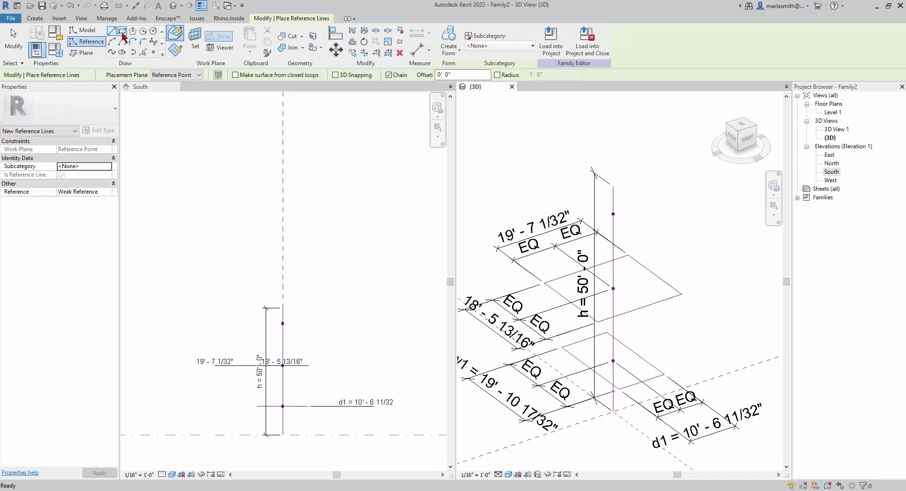
click(195, 40)
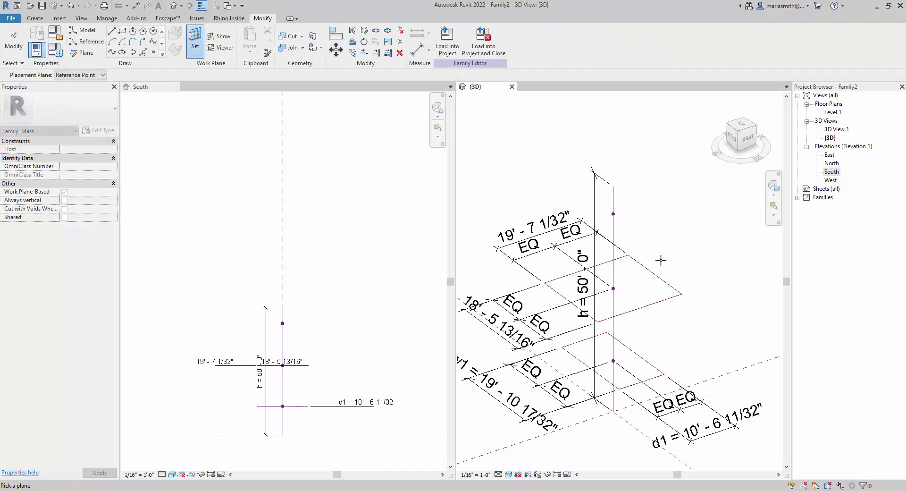
click(614, 213)
click(549, 193)
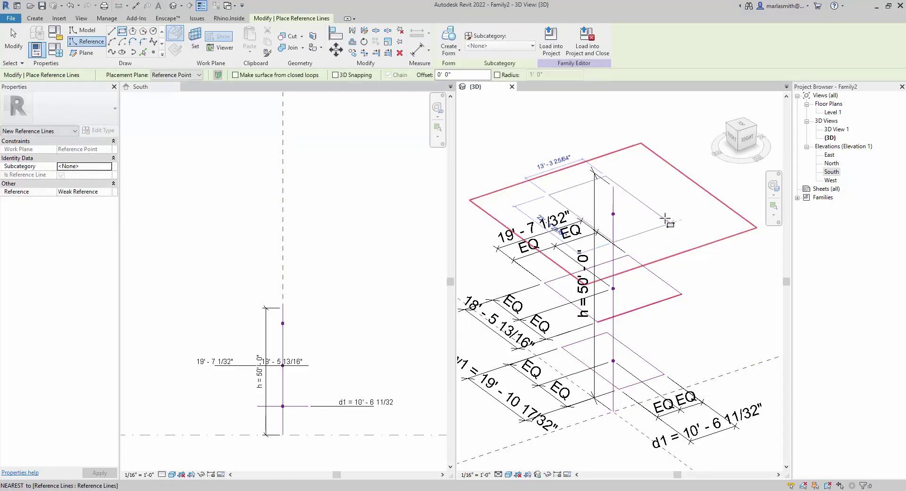
click(683, 215)
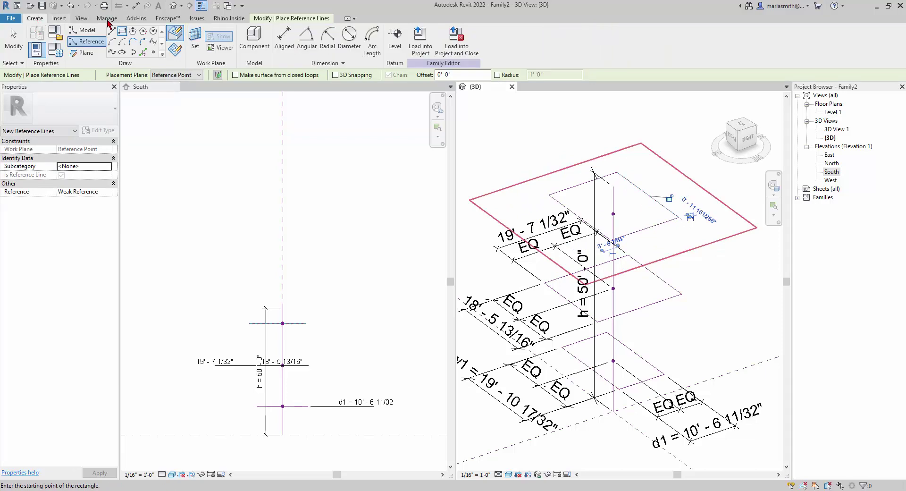
Add an EQ dimension across the top rectangle plus the 12' - 2 13/16" overall.
click(417, 49)
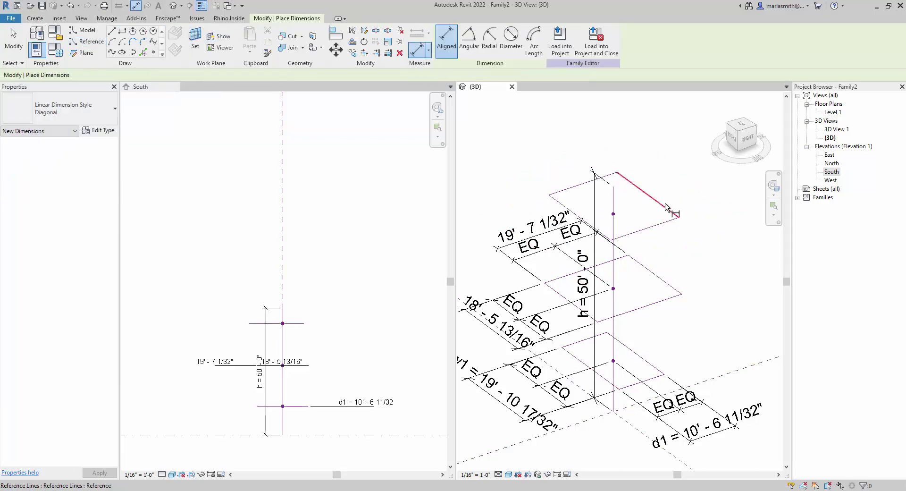
click(666, 207)
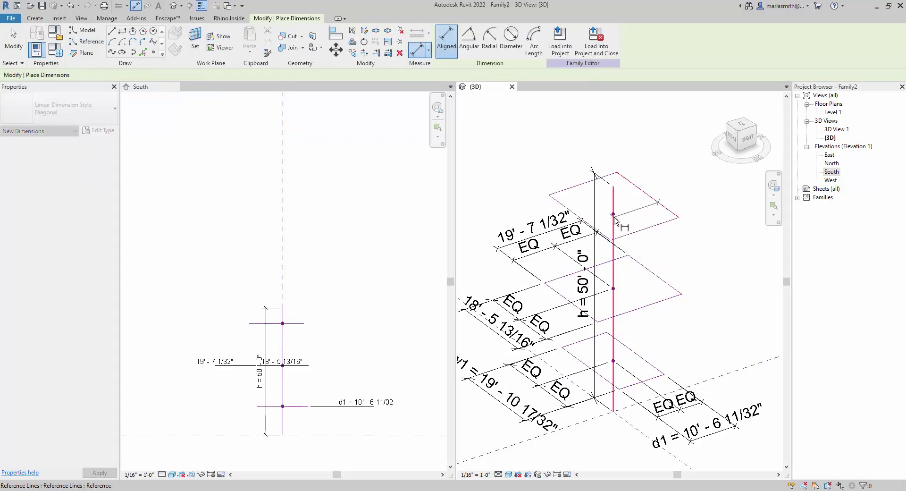
click(593, 229)
click(569, 174)
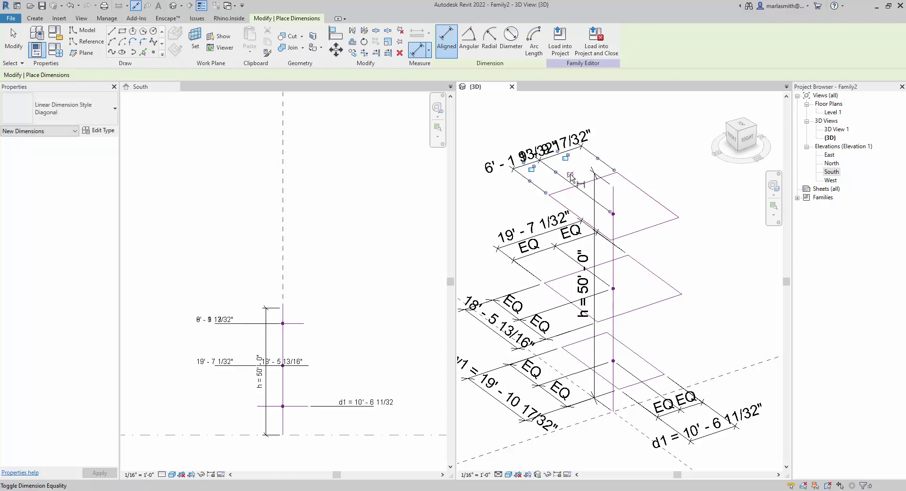
click(570, 176)
click(568, 214)
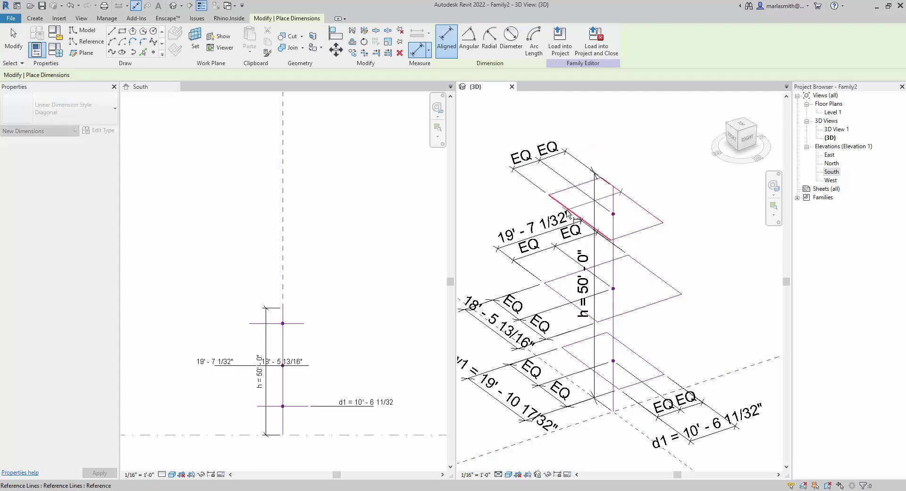
click(632, 198)
click(519, 136)
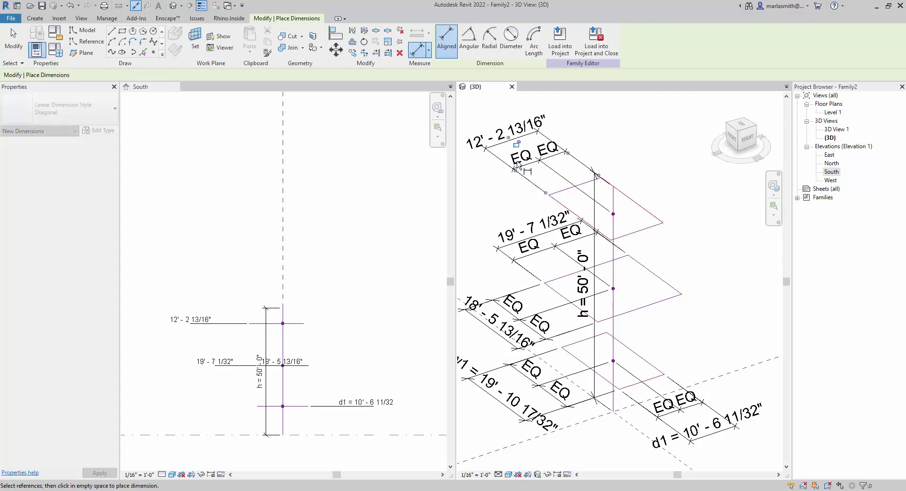
Add an EQ dimension in the other direction plus the 16' - 6 9/16" overall.
click(573, 190)
click(613, 214)
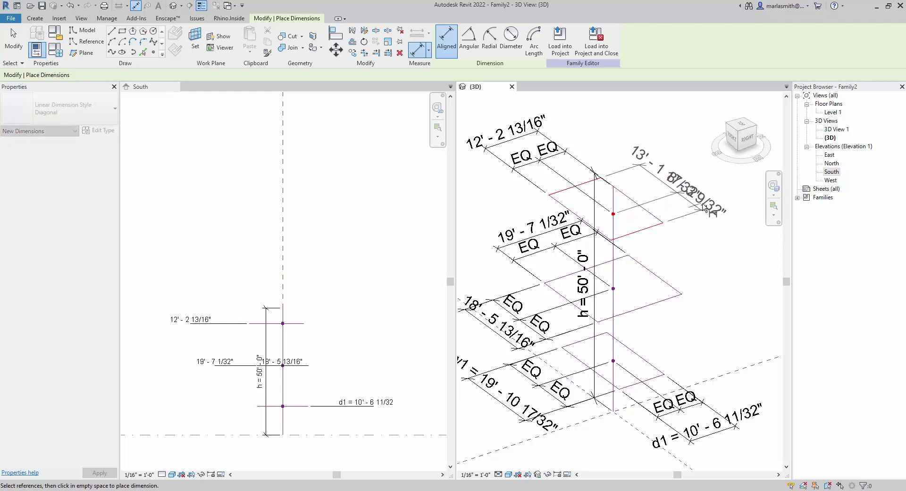
click(703, 186)
click(715, 174)
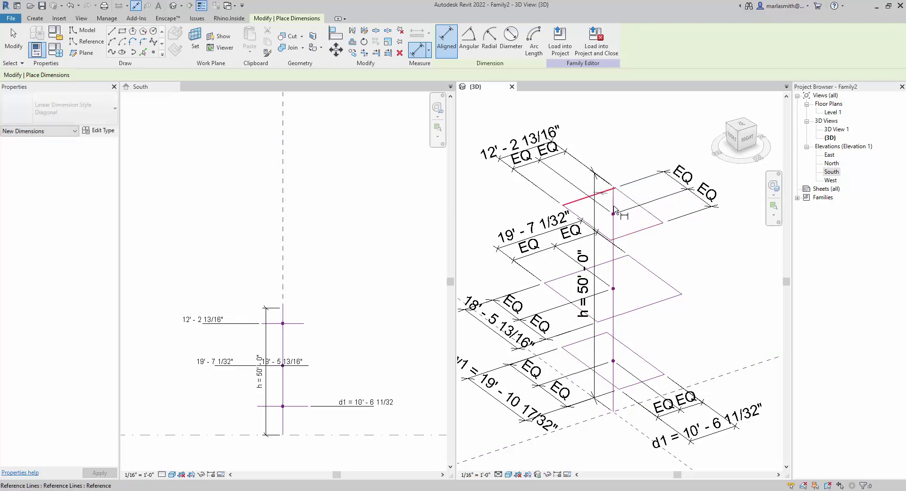
click(652, 232)
click(737, 189)
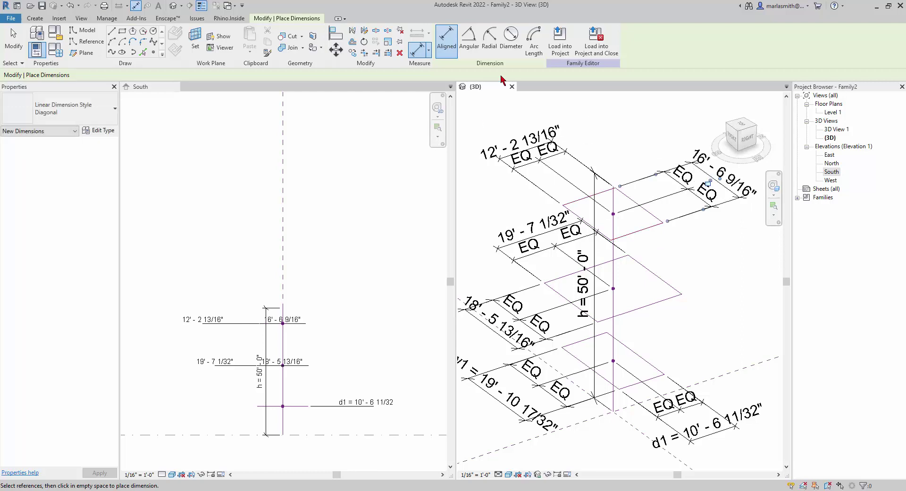
Label the middle rectangle's 18' - 5 13/16" and 19' - 7 1/32" dimensions as w2 and l2.
click(13, 40)
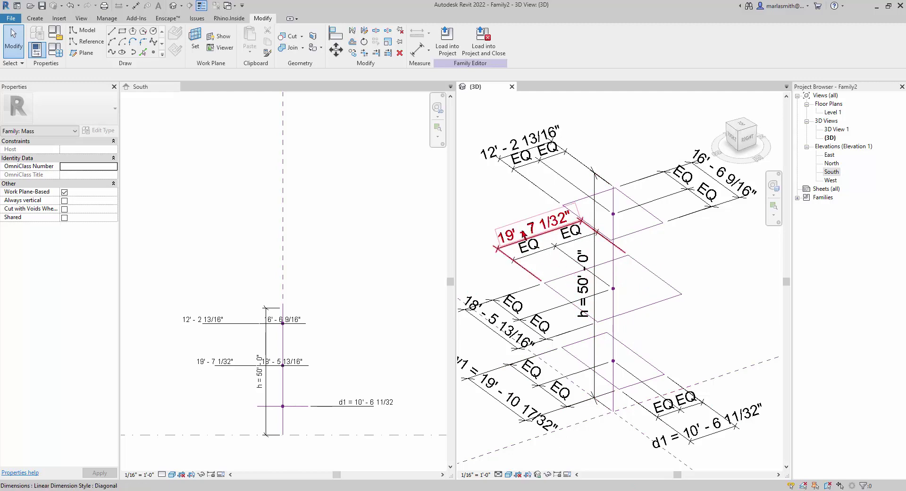
click(499, 336)
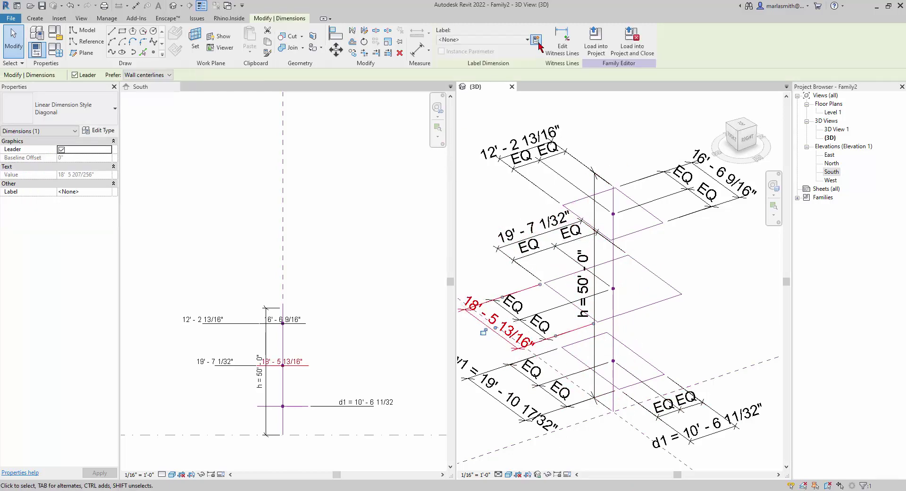
click(537, 41)
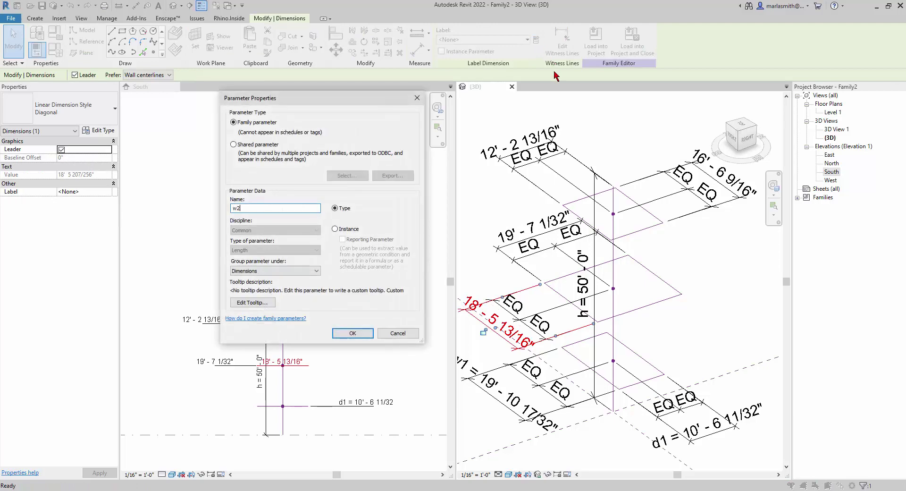
click(352, 333)
click(532, 232)
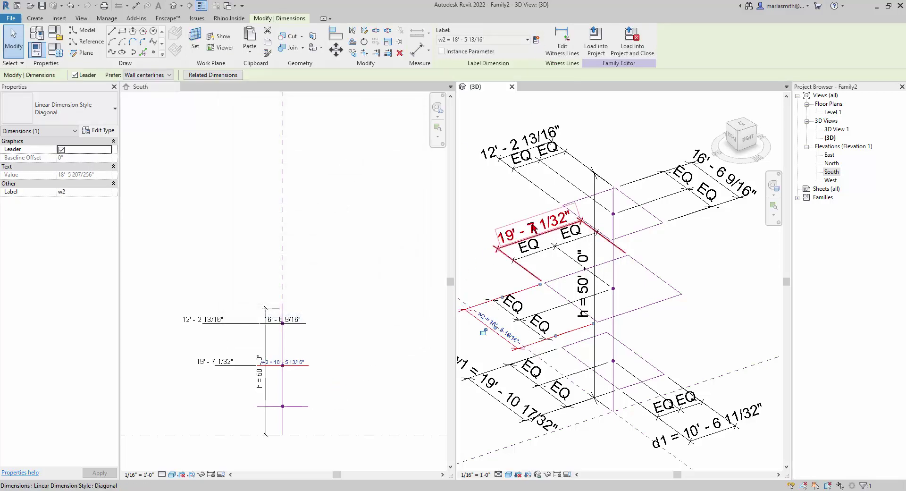
click(537, 41)
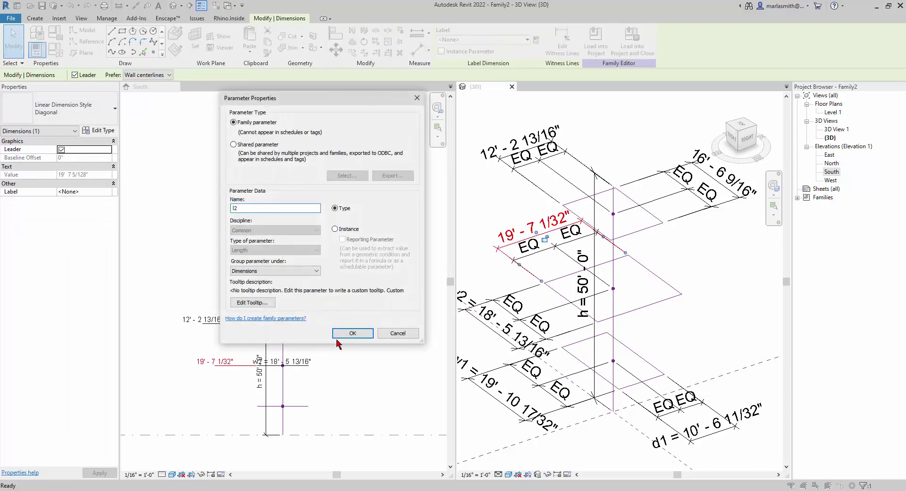
click(372, 334)
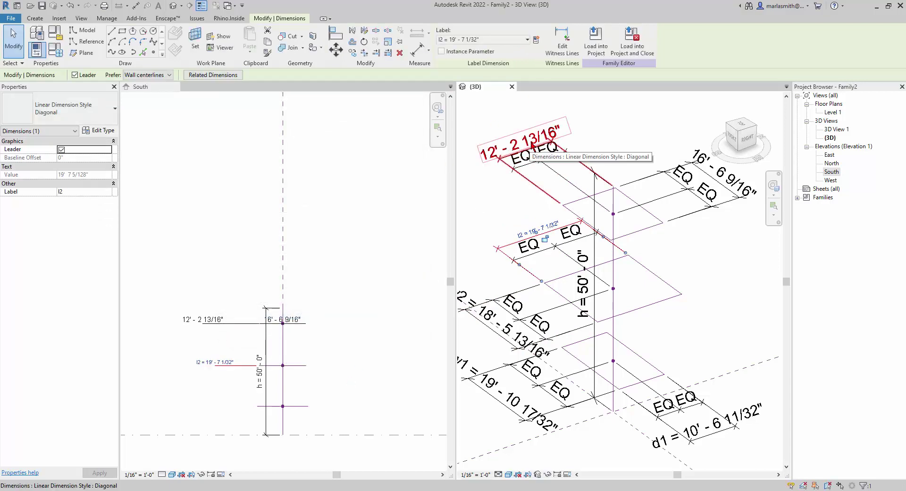
Label the top rectangle's 12' - 2 13/16" and 16' - 6 9/16" dimensions as l3 and w3.
click(535, 141)
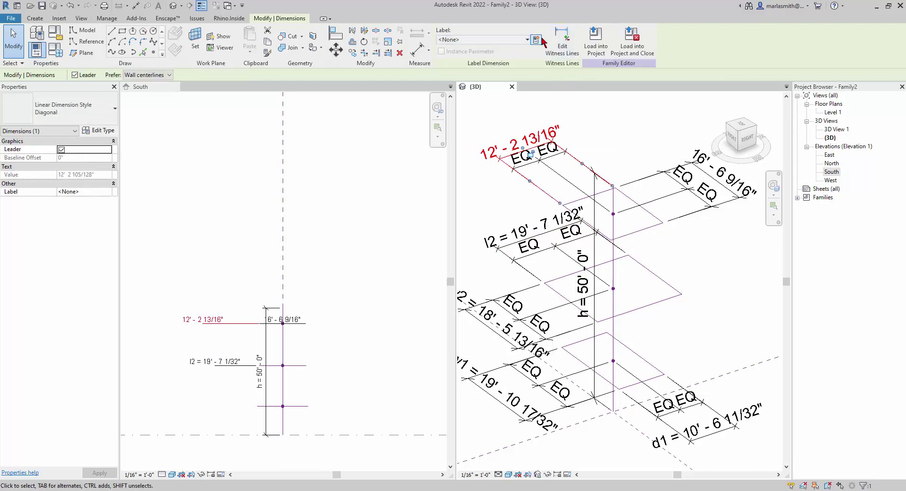
text(l3)
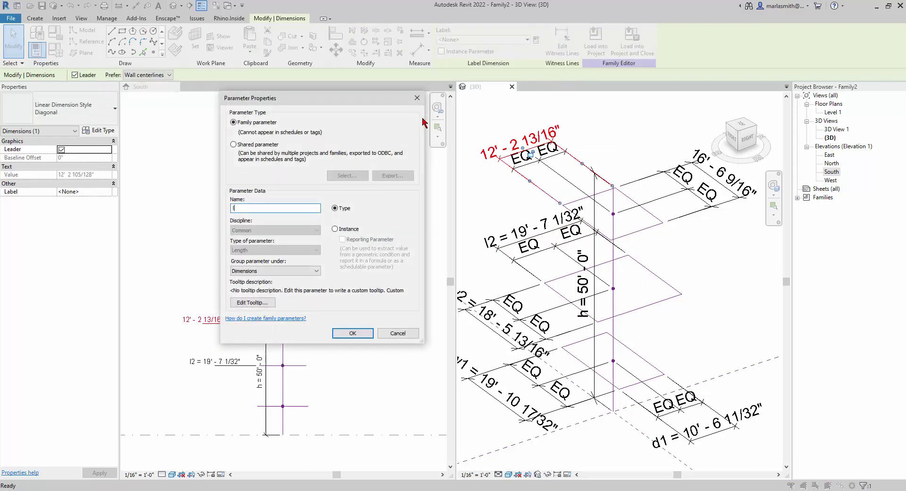
click(354, 333)
click(722, 173)
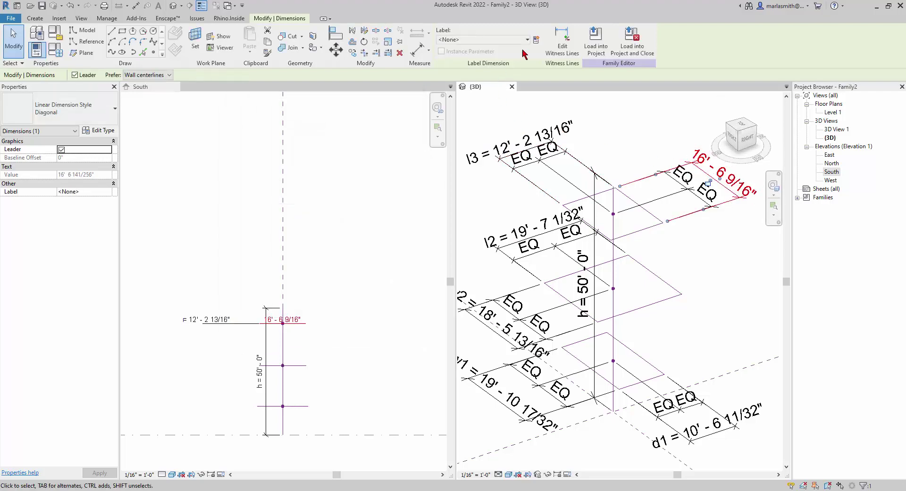
click(536, 39)
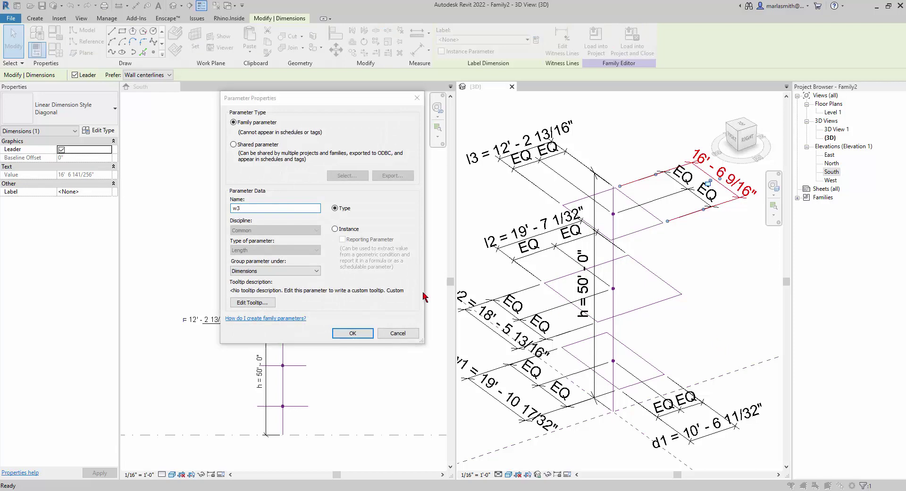
click(357, 336)
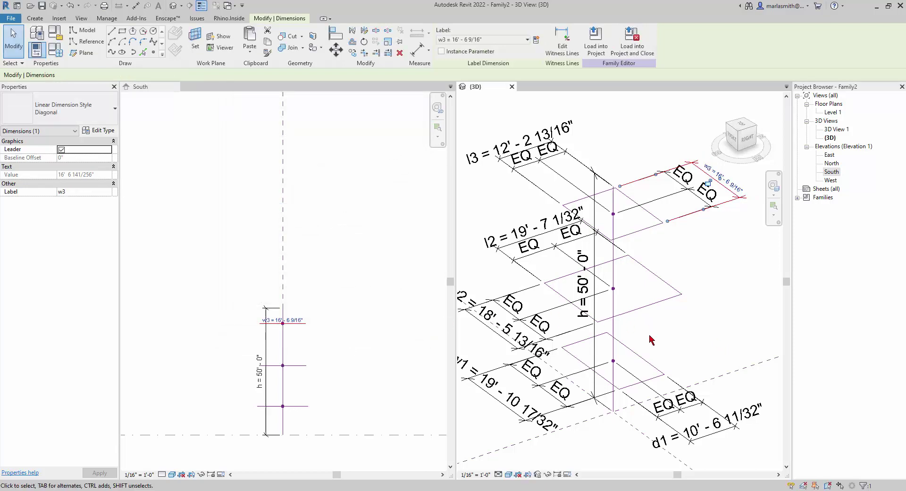
click(697, 333)
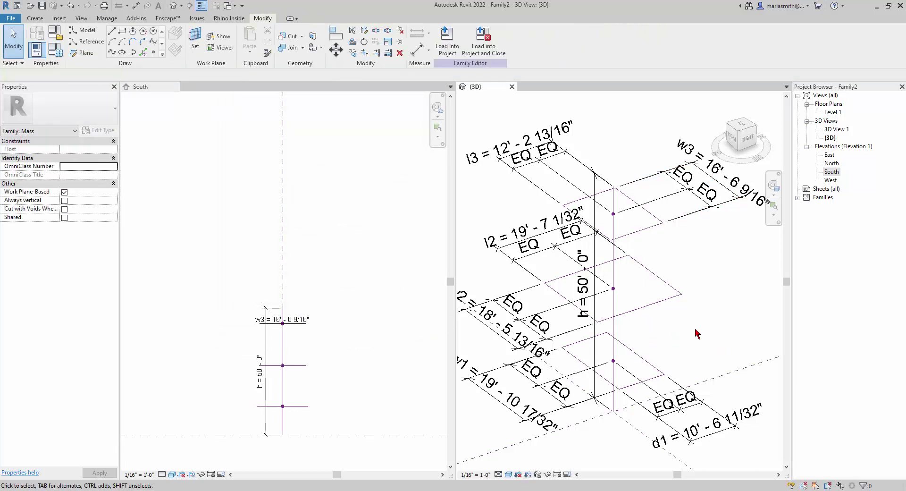